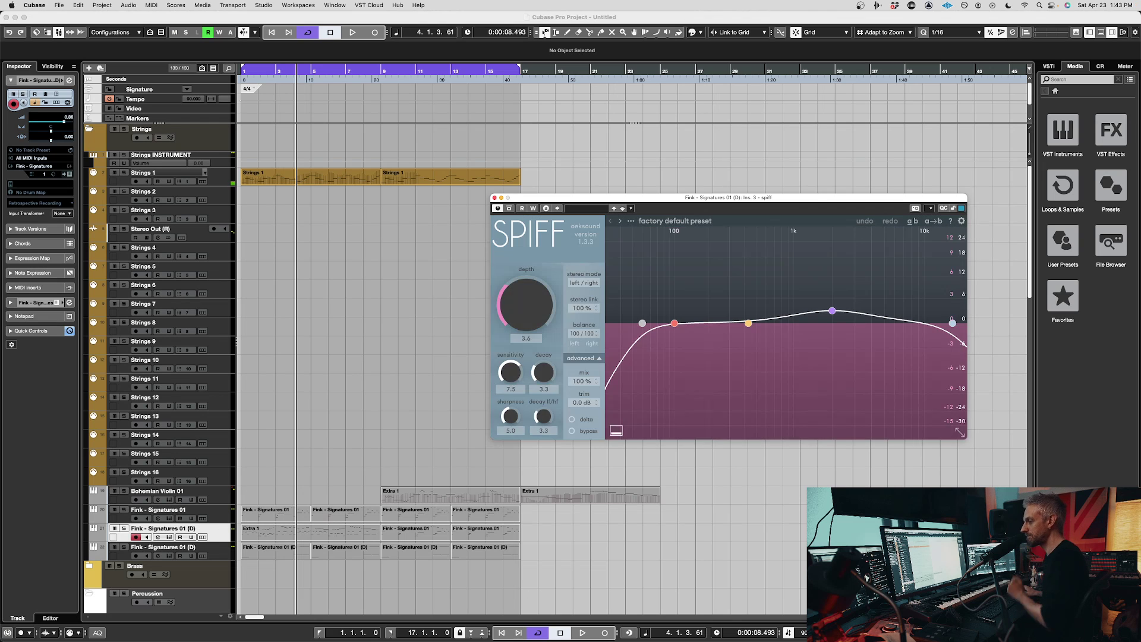
- Reposition the Spiff plug-in window over the strings arrangement
{"action": "left_click_drag", "start_coordinate": [679, 205], "coordinate": [551, 201]}
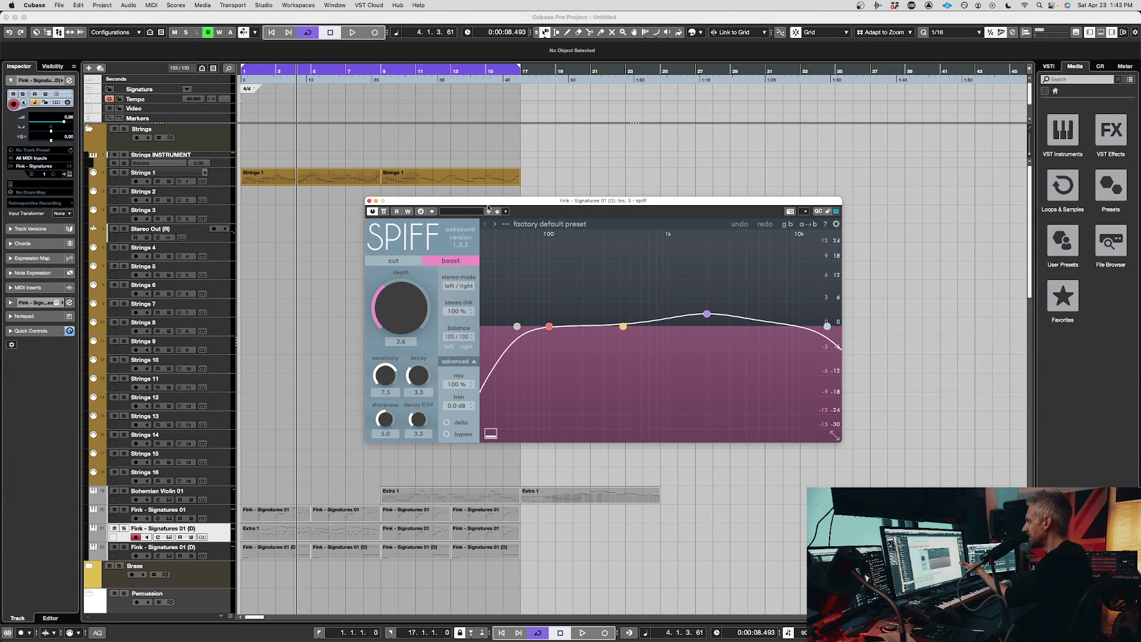
{"action": "left_click_drag", "start_coordinate": [482, 204], "coordinate": [425, 214]}
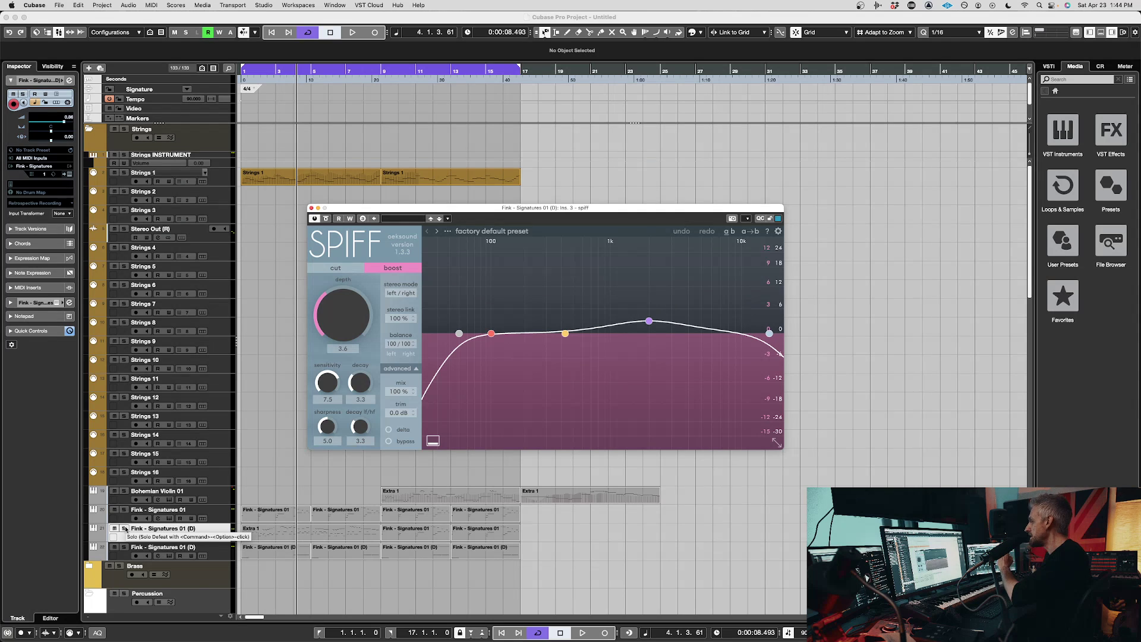
{"action": "left_click", "coordinate": [123, 537]}
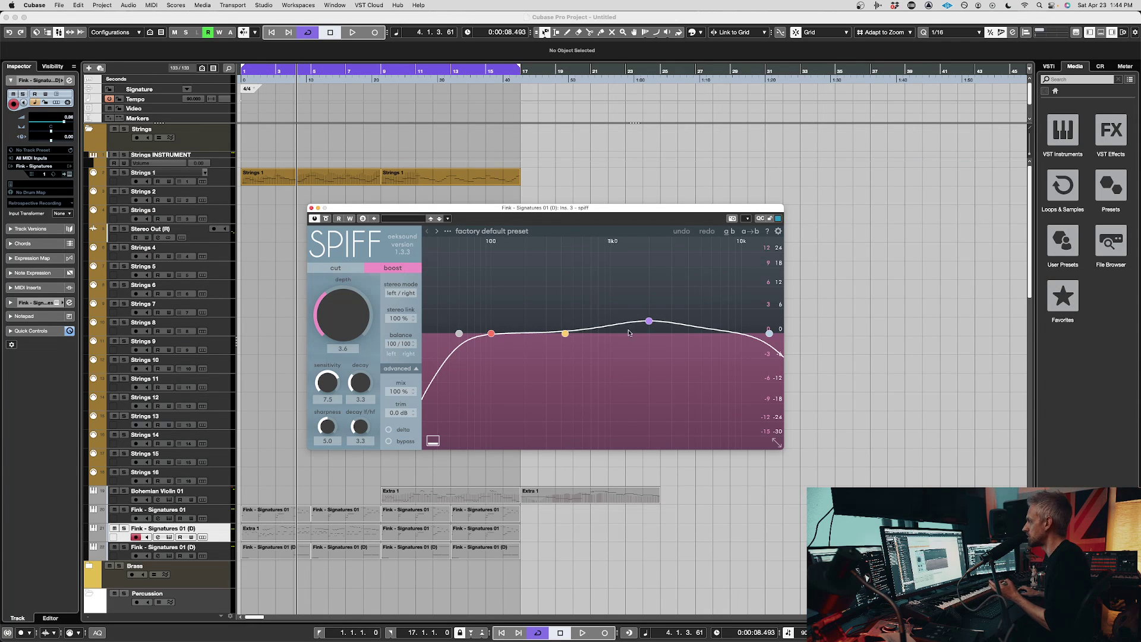
- Raise band 3 to 18 dB, compare cut and boost modes, and lower band 3 back to about 2 dB in boost mode
{"action": "left_click_drag", "start_coordinate": [647, 324], "coordinate": [677, 300]}
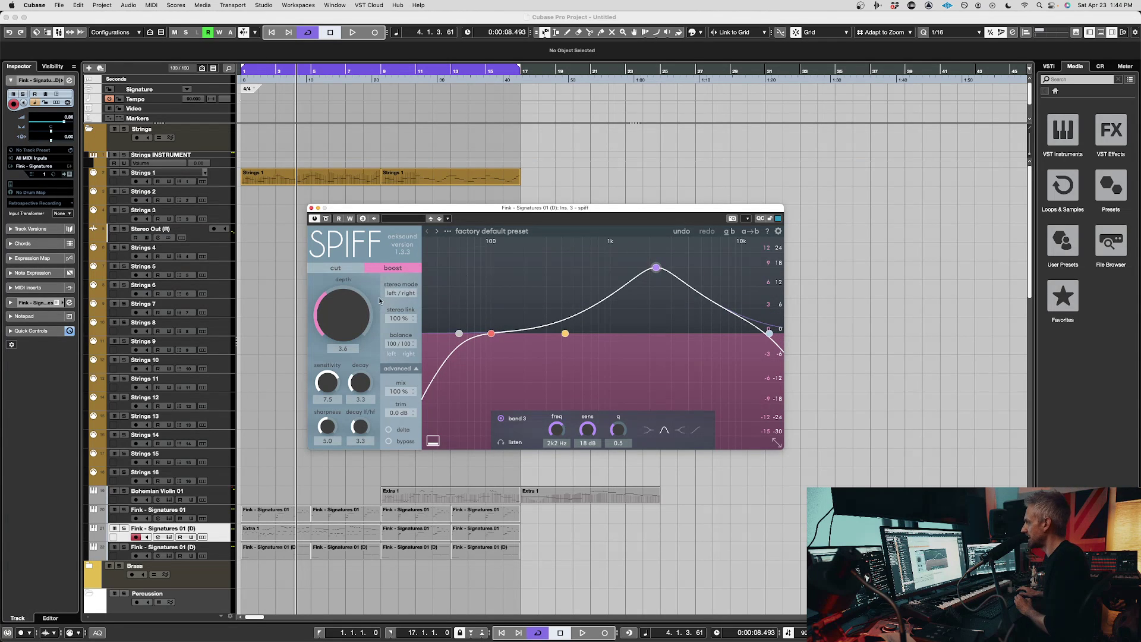
{"action": "left_click", "coordinate": [335, 267]}
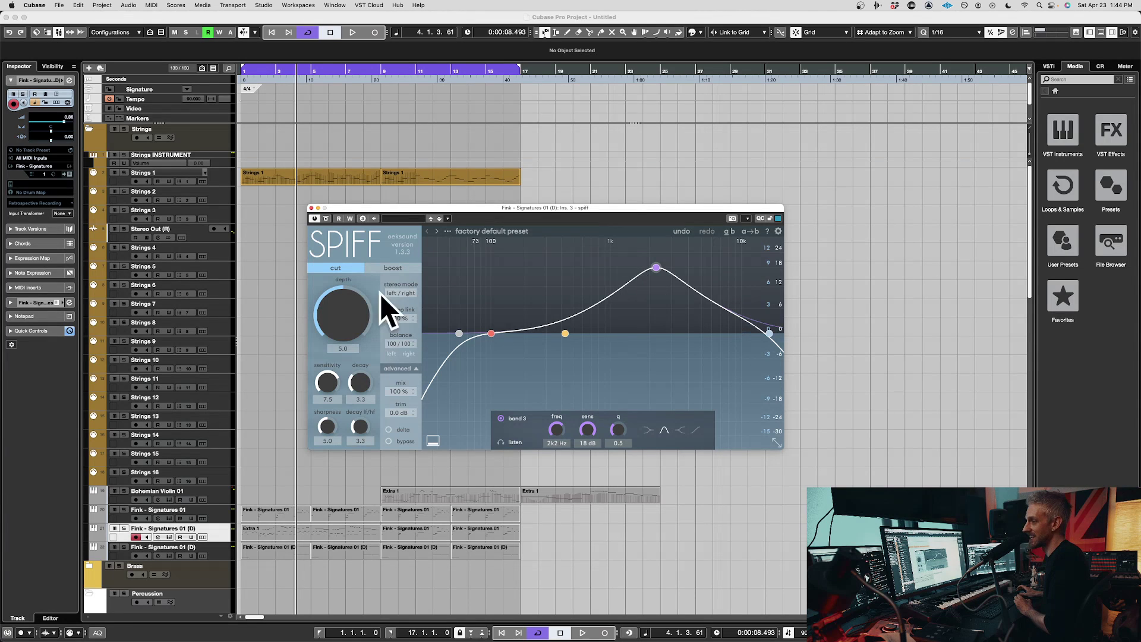
{"action": "left_click", "coordinate": [413, 271]}
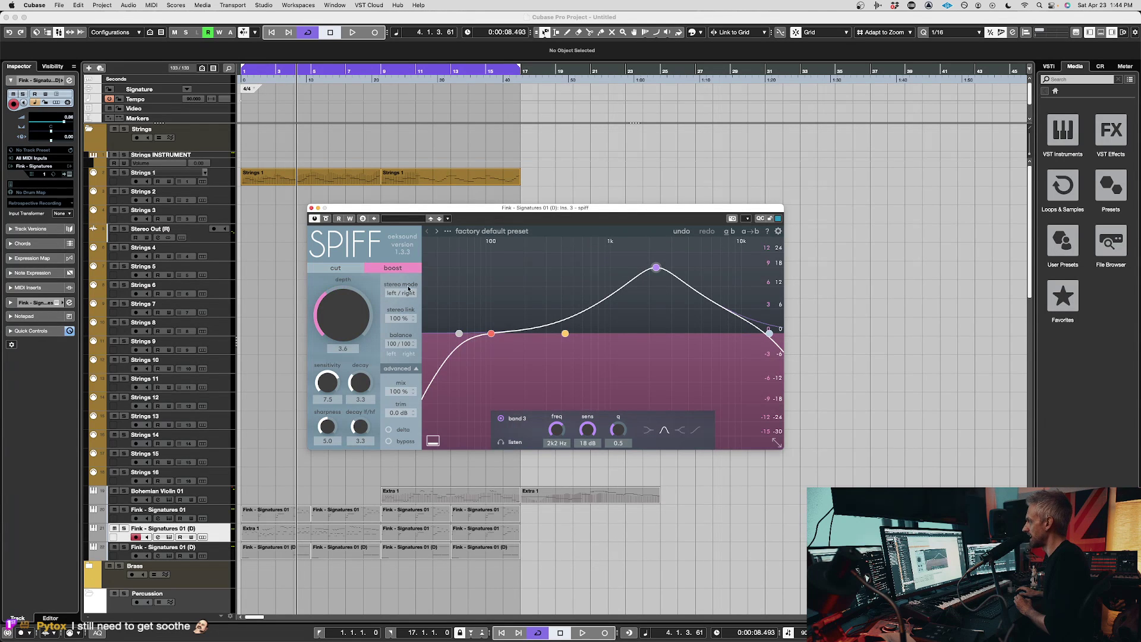
{"action": "left_click_drag", "start_coordinate": [656, 268], "coordinate": [657, 328]}
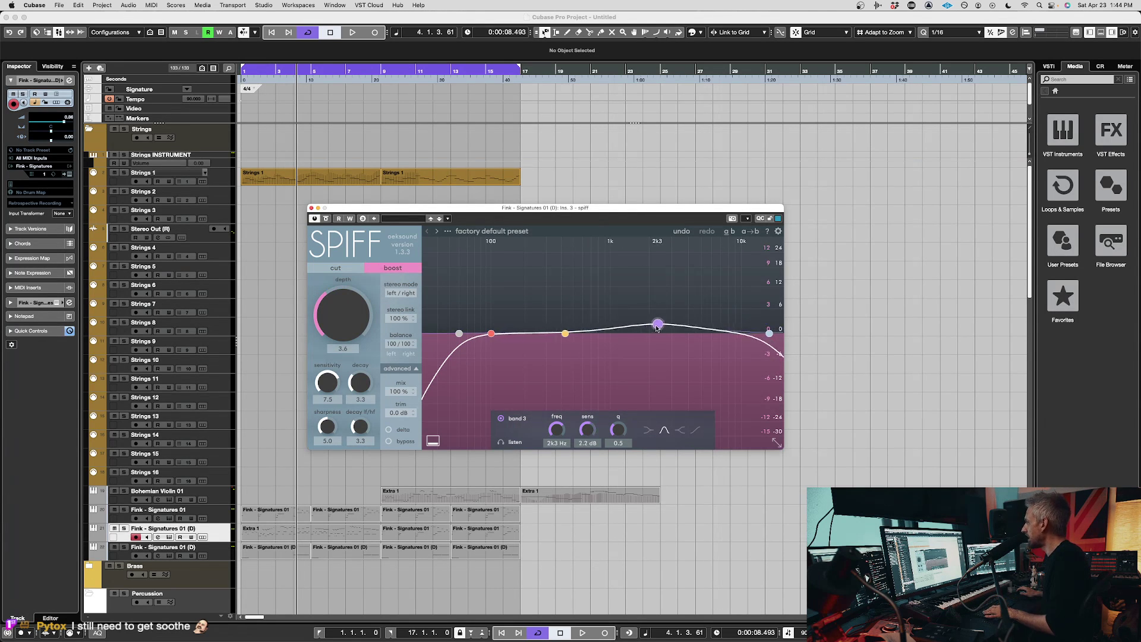
- Solo the selected Fink - Signatures 01 (D) track and start playback with the Spiff window kept in view
{"action": "left_click", "coordinate": [124, 528]}
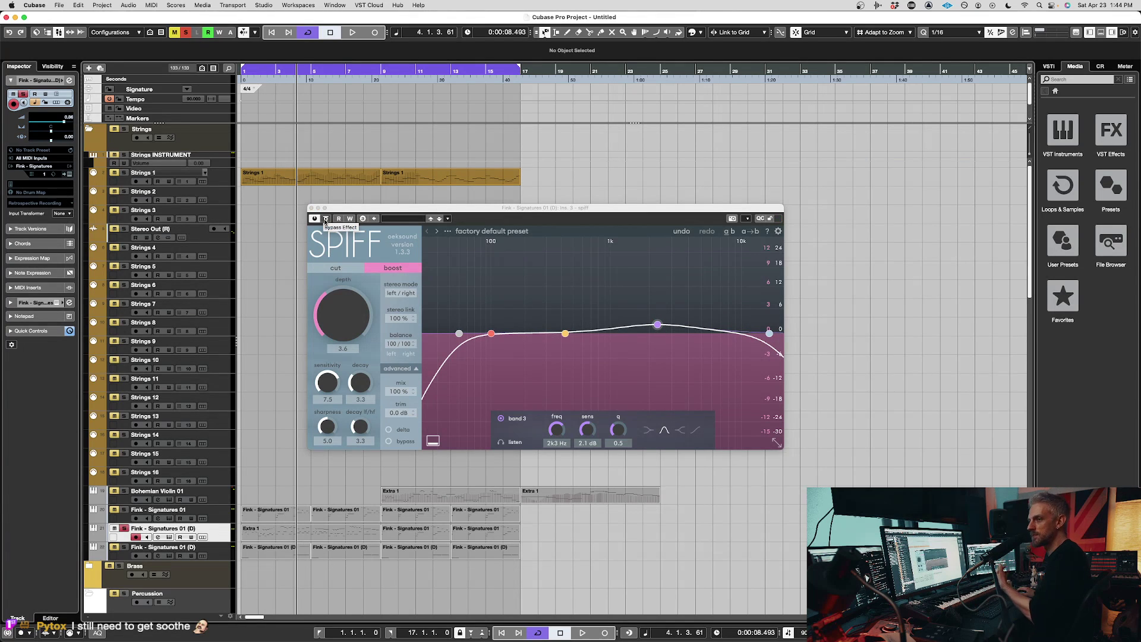
{"action": "left_click_drag", "start_coordinate": [399, 214], "coordinate": [397, 208]}
{"action": "key", "text": "space"}
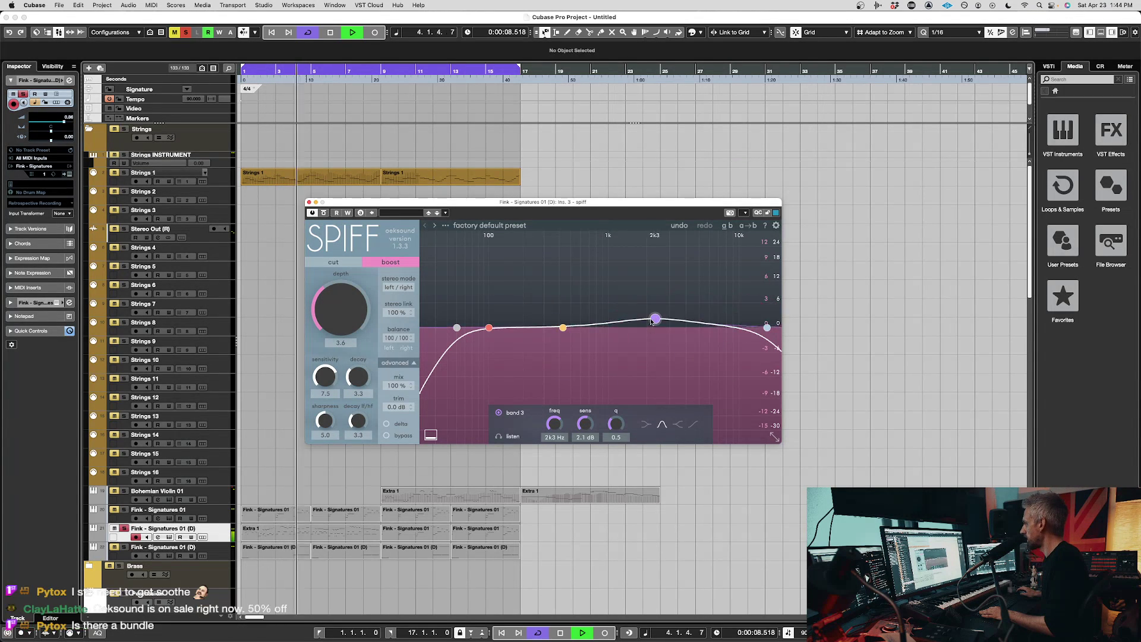
- During playback, boost band 3 to 18 dB at about 2.9 kHz and set the depth to 7.7, ending with playback stopped
{"action": "left_click_drag", "start_coordinate": [655, 319], "coordinate": [668, 247]}
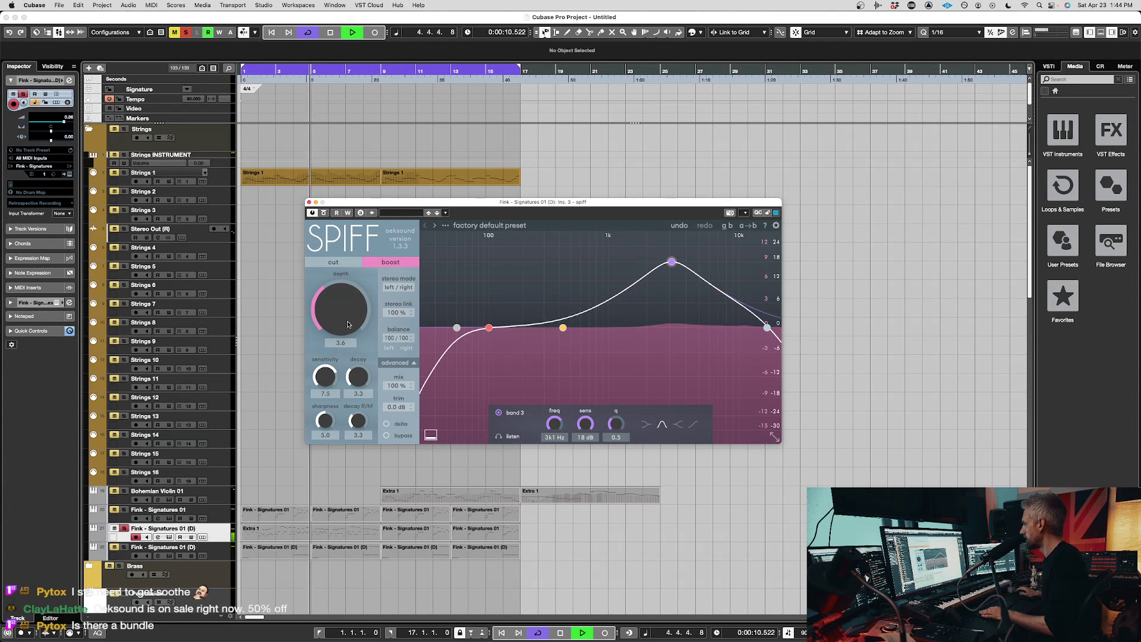
{"action": "left_click_drag", "start_coordinate": [347, 322], "coordinate": [350, 275]}
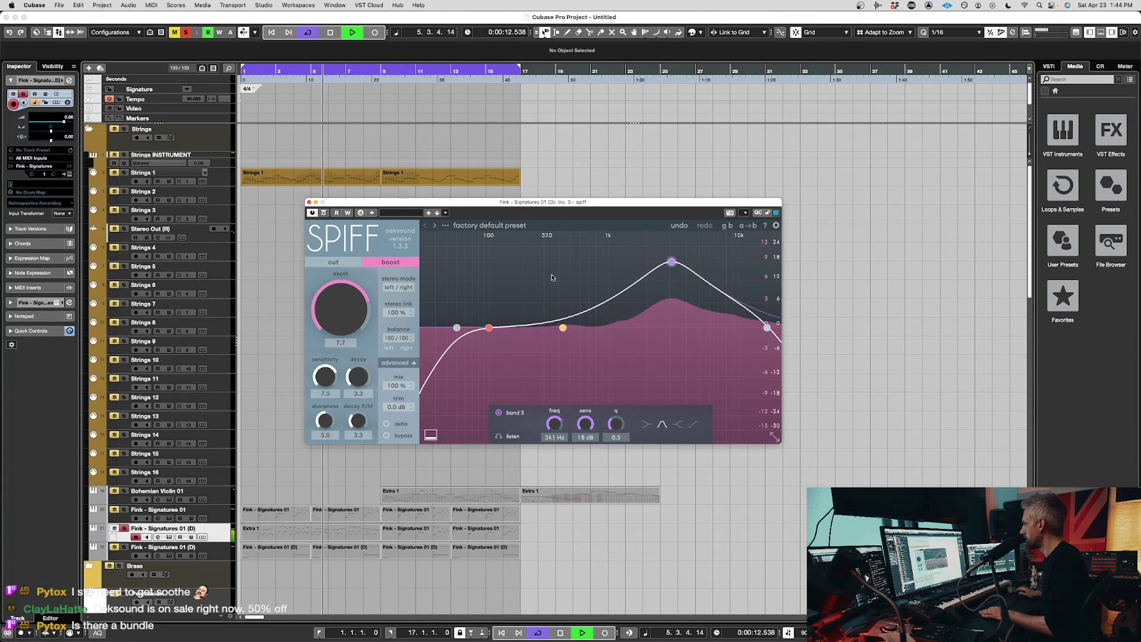
{"action": "left_click_drag", "start_coordinate": [668, 265], "coordinate": [668, 113]}
{"action": "key", "text": "space"}
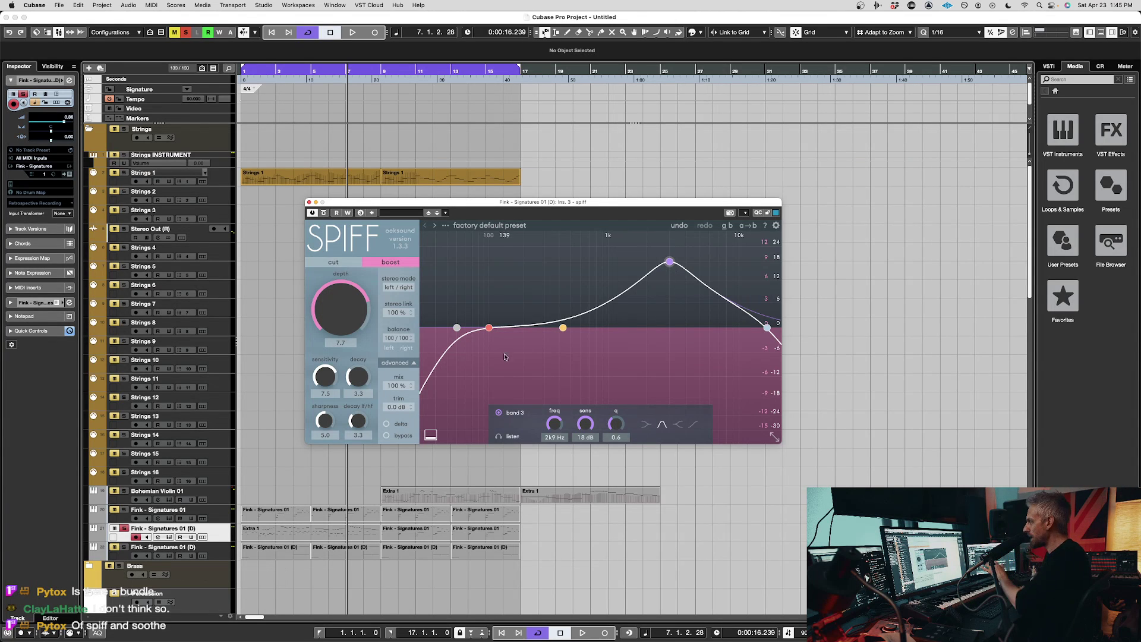
- Set the low cut to about 49 Hz and shift band 3 to about 3.2 kHz at 18 dB
{"action": "left_click_drag", "start_coordinate": [454, 329], "coordinate": [452, 328]}
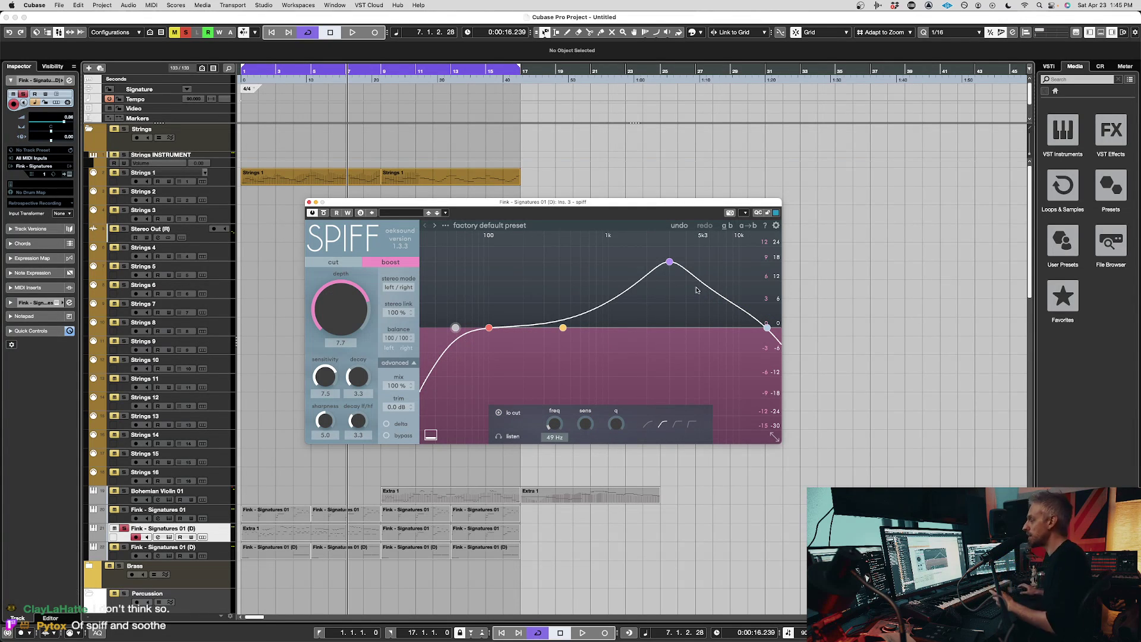
{"action": "left_click_drag", "start_coordinate": [667, 265], "coordinate": [669, 266]}
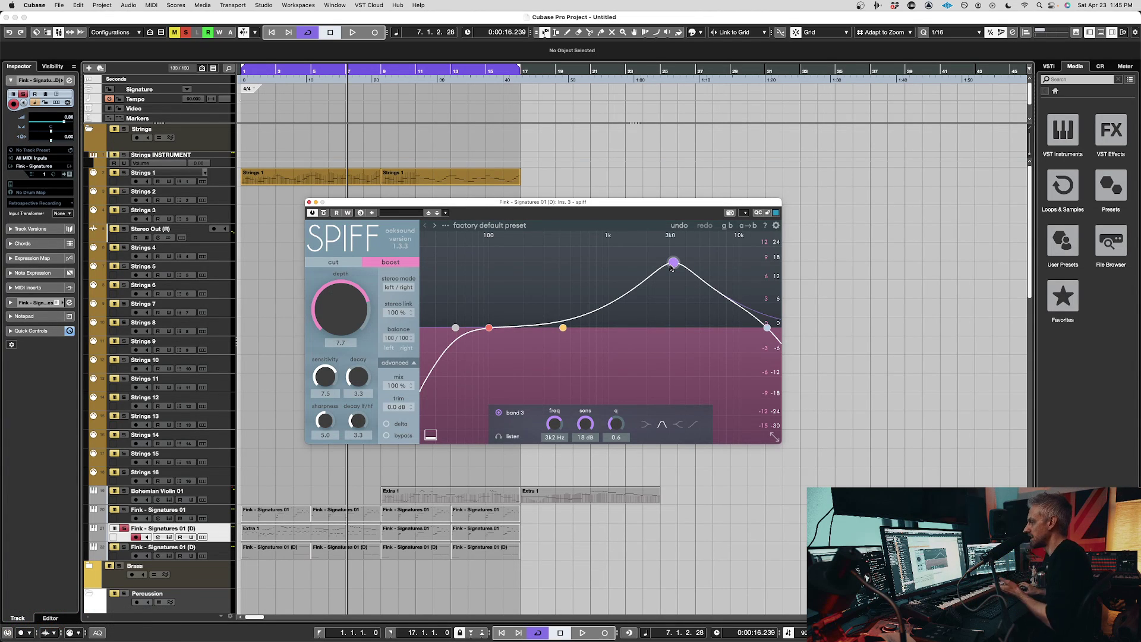
- During playback, narrow band 3 to a Q of 10.0 at about 7 kHz and 15 dB, and set the depth to 9.1
{"action": "key", "text": "space"}
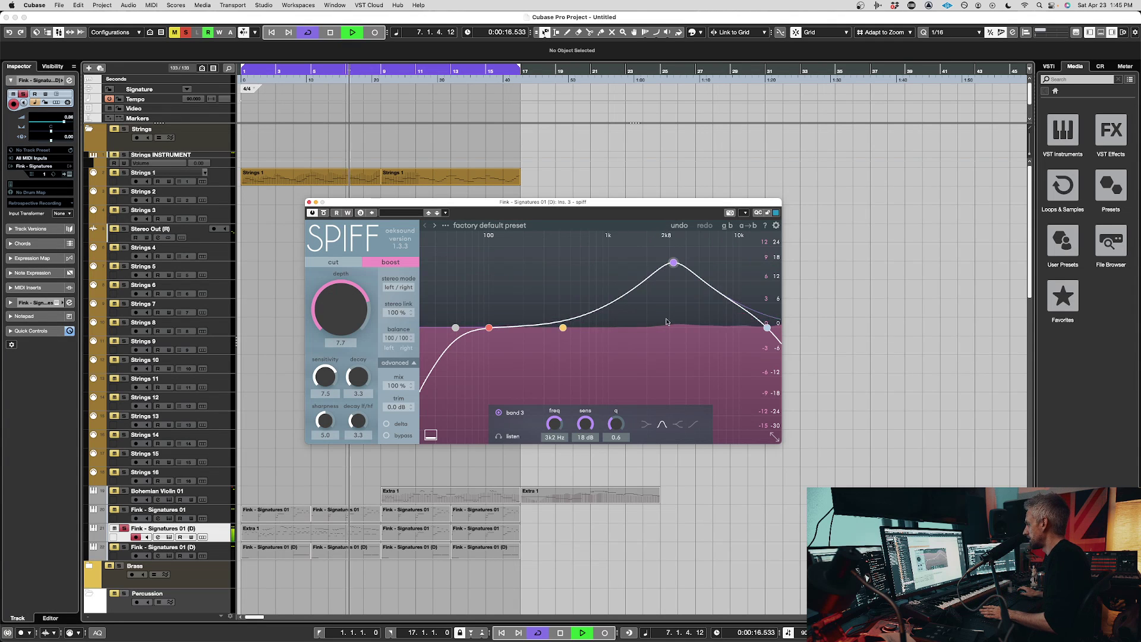
{"action": "left_click_drag", "start_coordinate": [673, 262], "coordinate": [671, 433]}
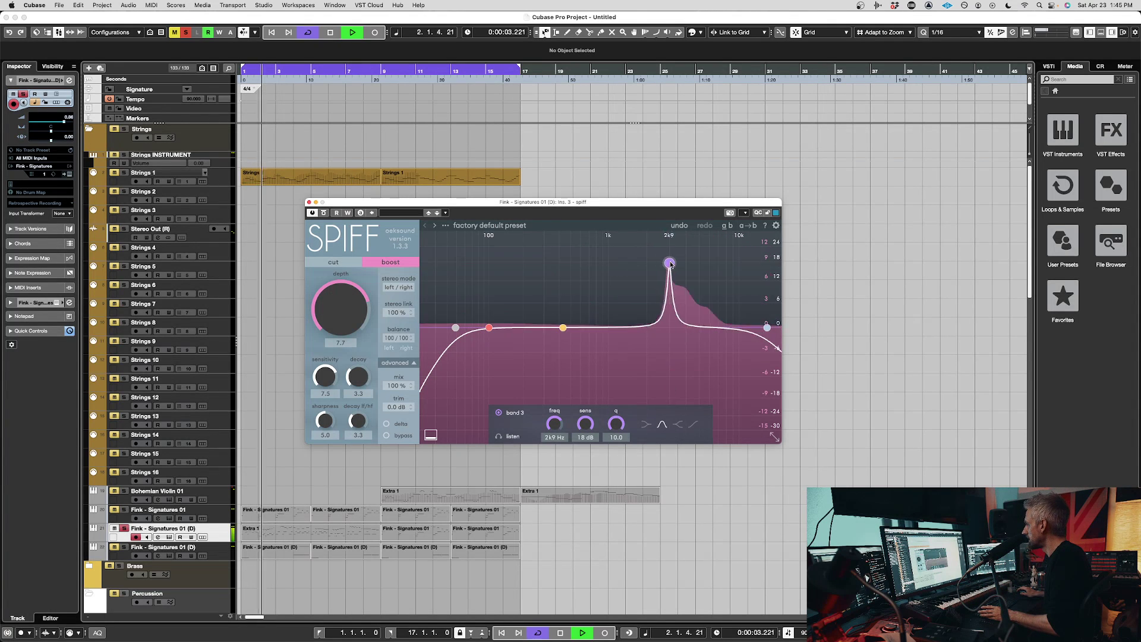
{"action": "left_click_drag", "start_coordinate": [669, 262], "coordinate": [718, 272]}
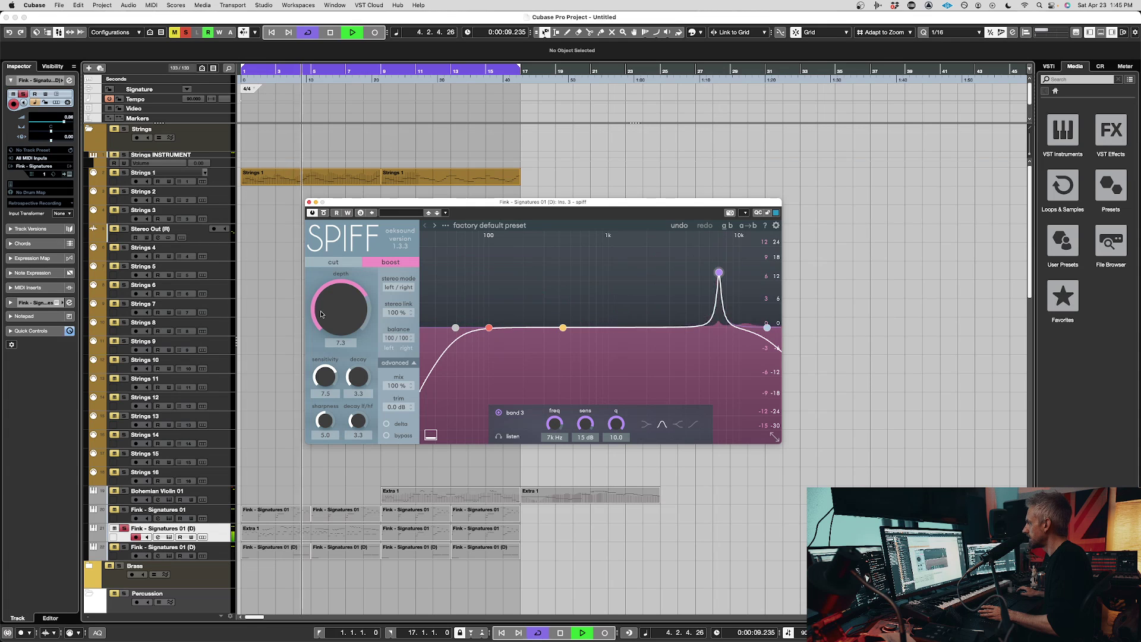
{"action": "left_click_drag", "start_coordinate": [322, 301], "coordinate": [322, 274]}
{"action": "key", "text": "space"}
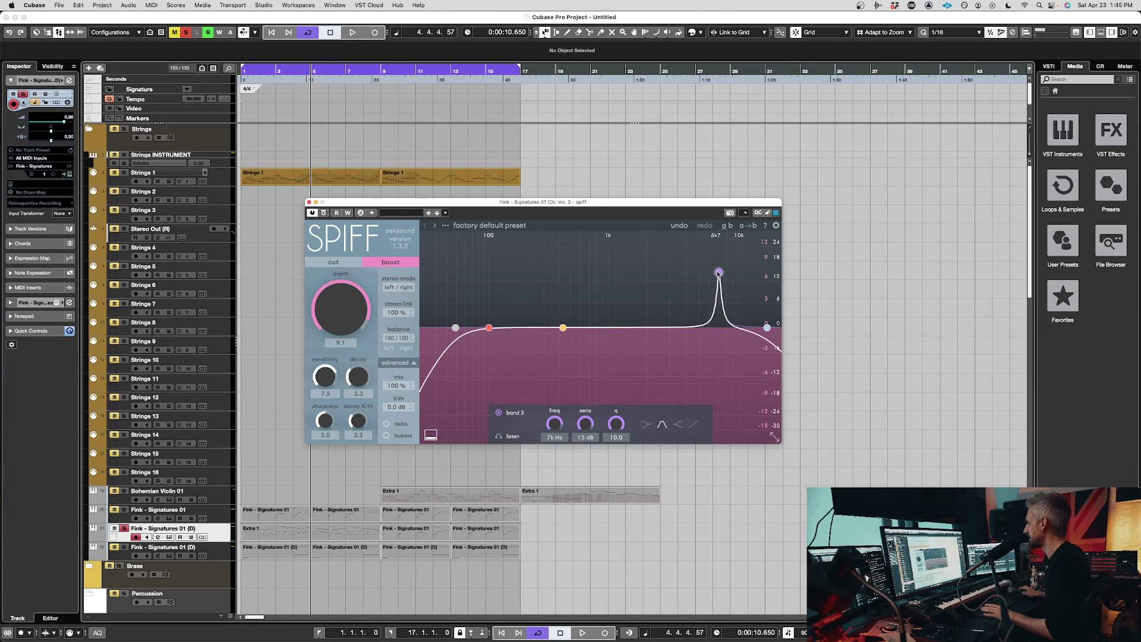
- Move the narrow band 3 to about 4.1 kHz at 18 dB while auditioning the soloed track
{"action": "left_click_drag", "start_coordinate": [719, 272], "coordinate": [717, 272]}
{"action": "key", "text": "space"}
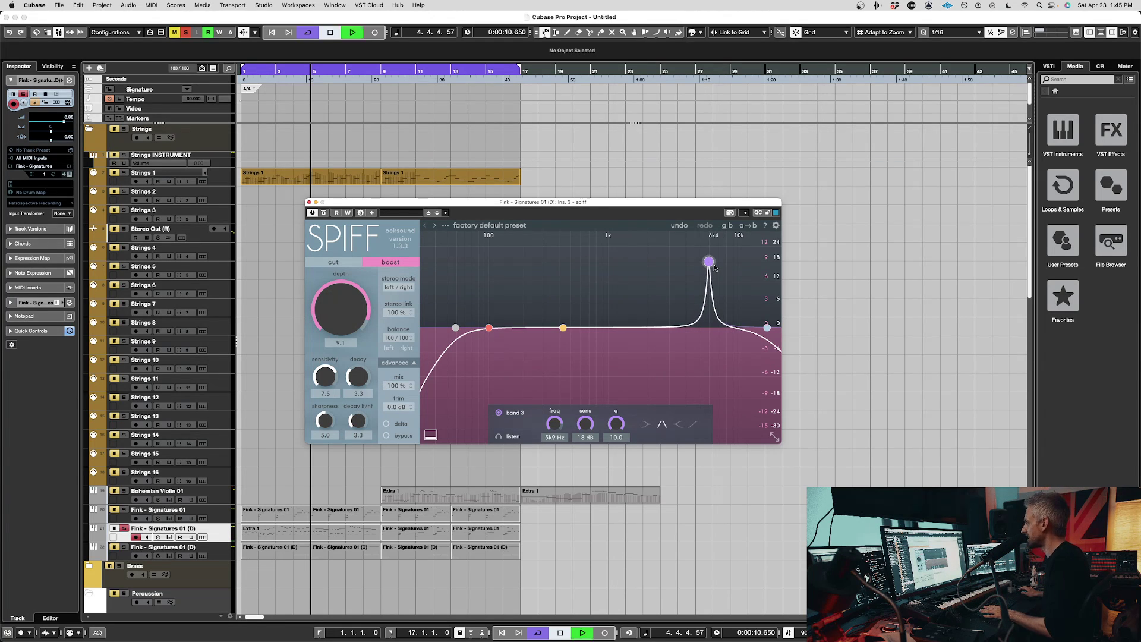
{"action": "left_click_drag", "start_coordinate": [708, 261], "coordinate": [691, 256]}
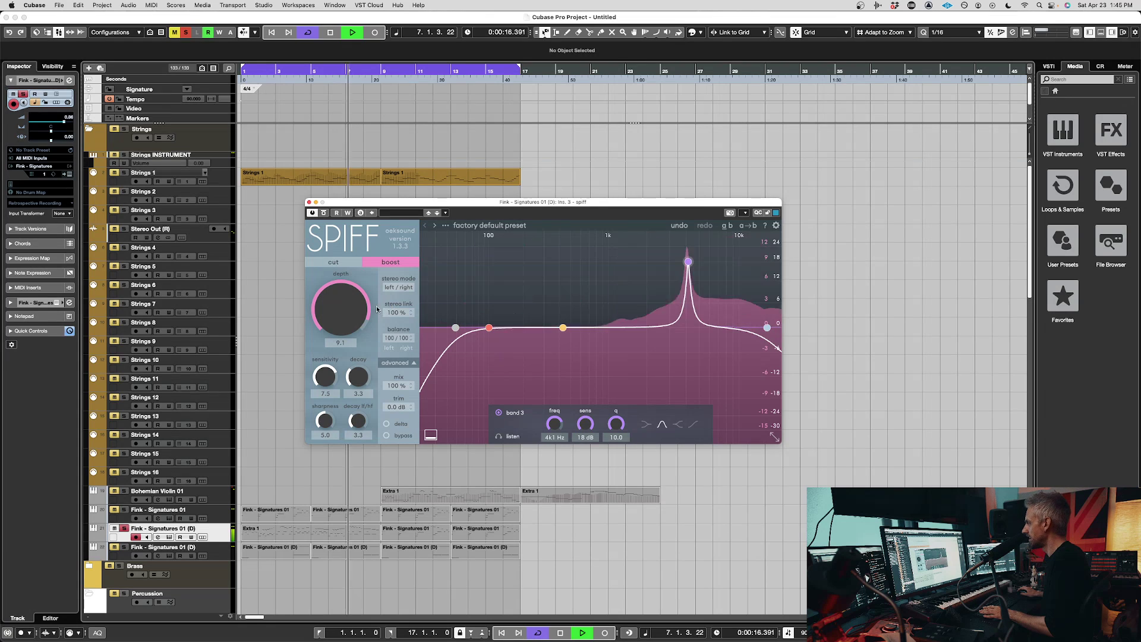
{"action": "key", "text": "space"}
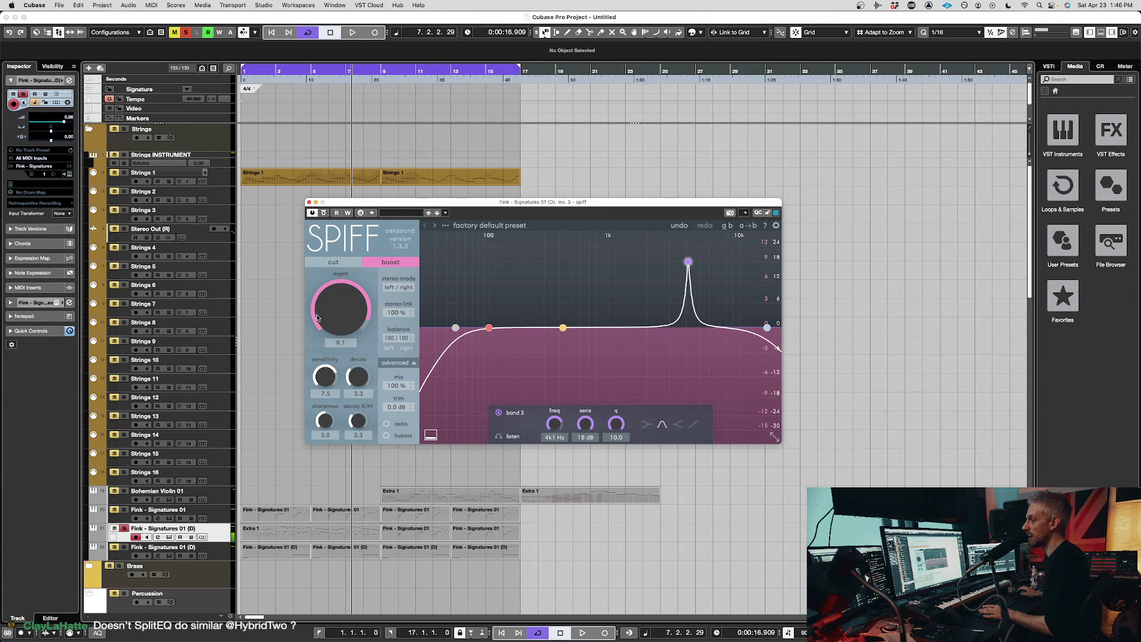
- Audition the boost while reducing the depth to 4.7, then stop and return the playhead to the project start
{"action": "key", "text": "space"}
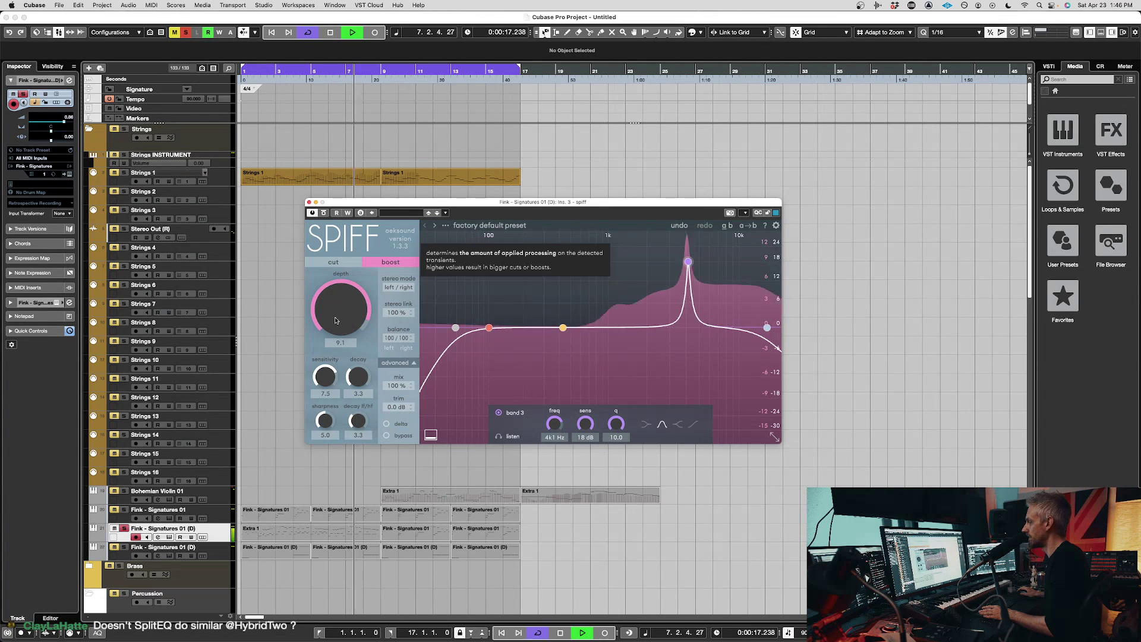
{"action": "left_click_drag", "start_coordinate": [333, 315], "coordinate": [343, 372]}
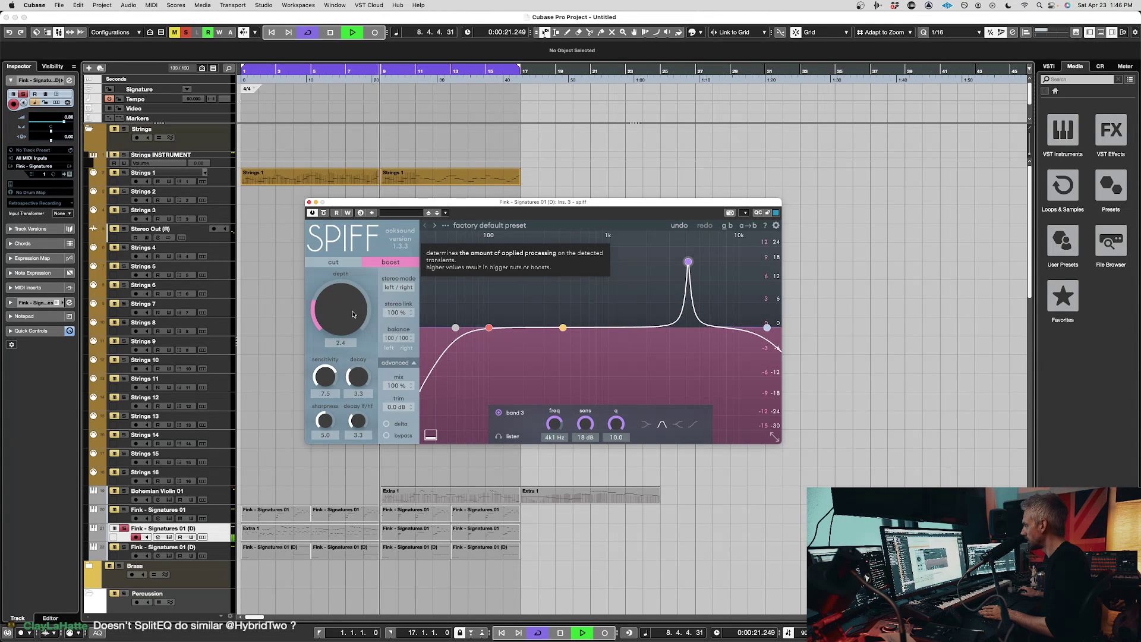
{"action": "left_click_drag", "start_coordinate": [351, 309], "coordinate": [361, 290]}
{"action": "key", "text": "space"}
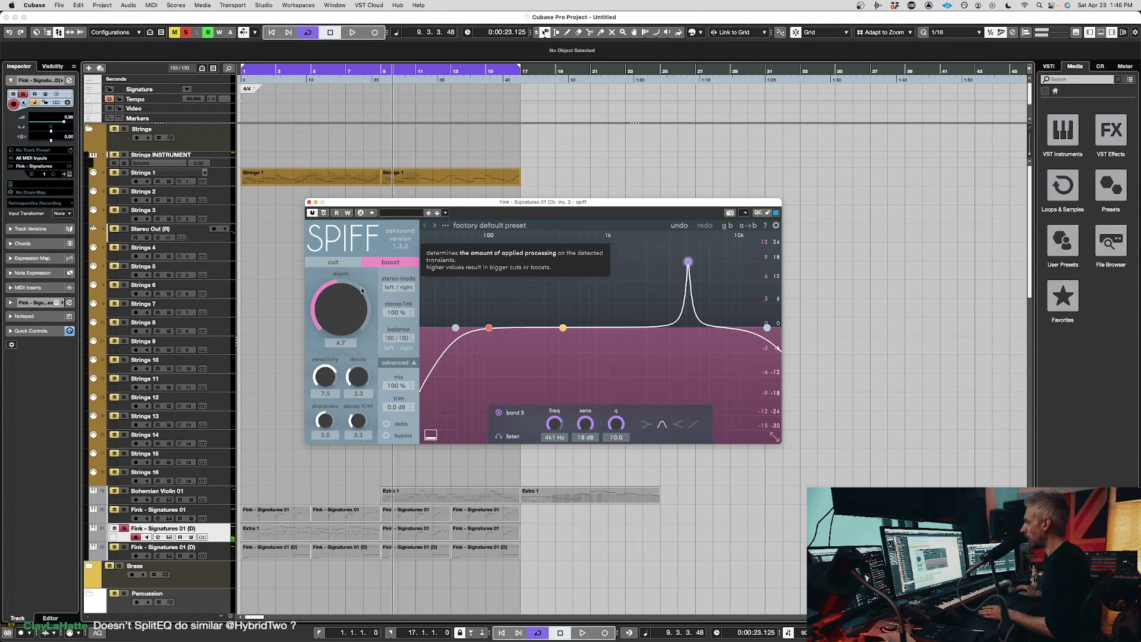
{"action": "key", "text": "KP_Decimal"}
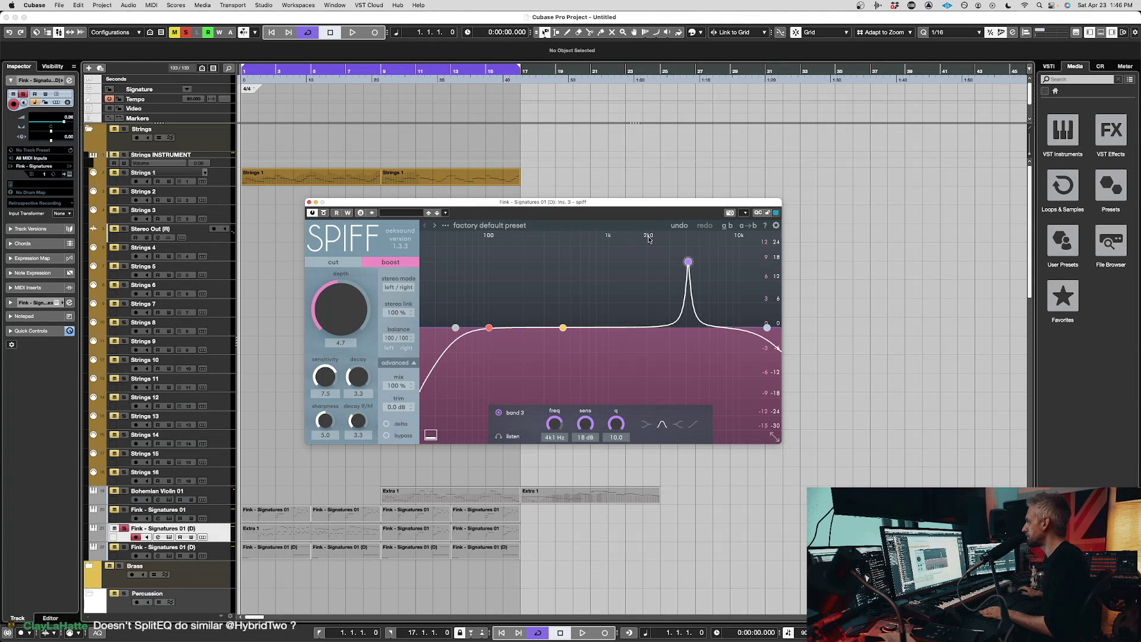
- Widen band 3 to a Q of 0.6, lower it to about 1.8 dB near 3.5 kHz, and start playback
{"action": "scroll", "coordinate": [689, 251], "scroll_direction": "down", "scroll_amount": 2}
{"action": "scroll", "coordinate": [692, 240], "scroll_direction": "down", "scroll_amount": 3}
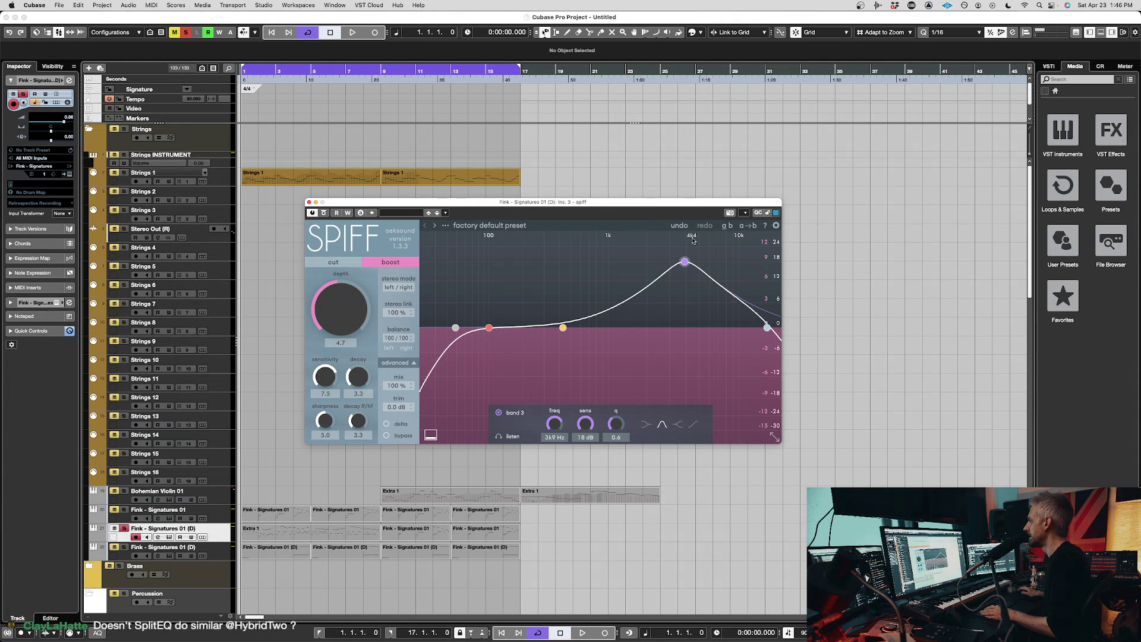
{"action": "left_click_drag", "start_coordinate": [687, 265], "coordinate": [682, 336]}
{"action": "key", "text": "space"}
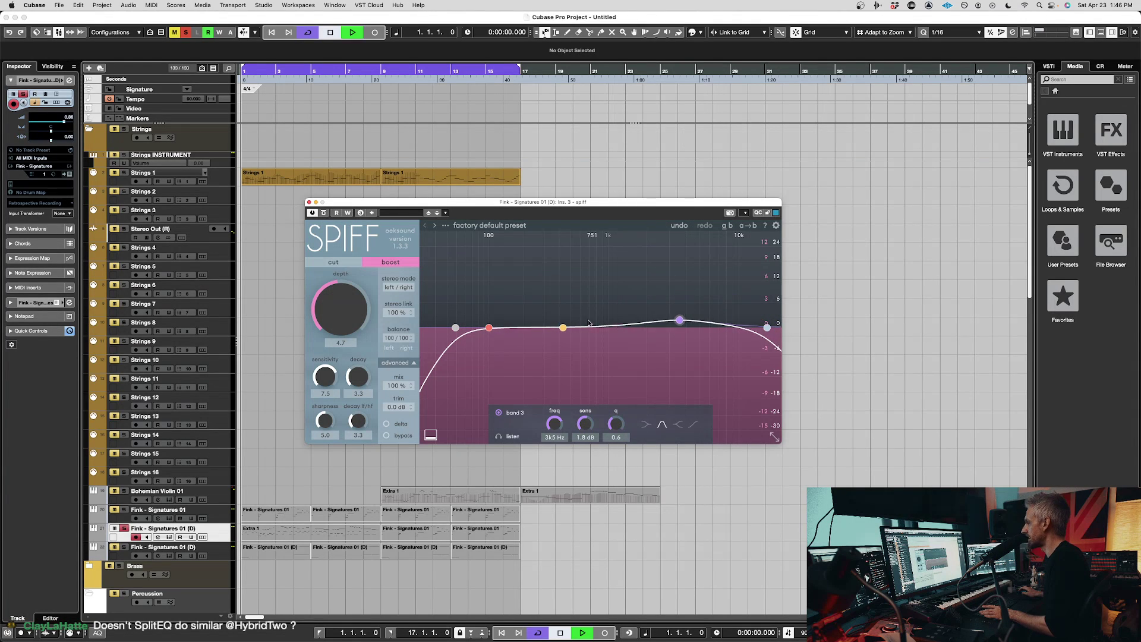
- Switch to cut mode with a depth of 9.3 and raise bands 1 and 3 to 18 dB and band 2 to about 14 dB
{"action": "left_click", "coordinate": [347, 261]}
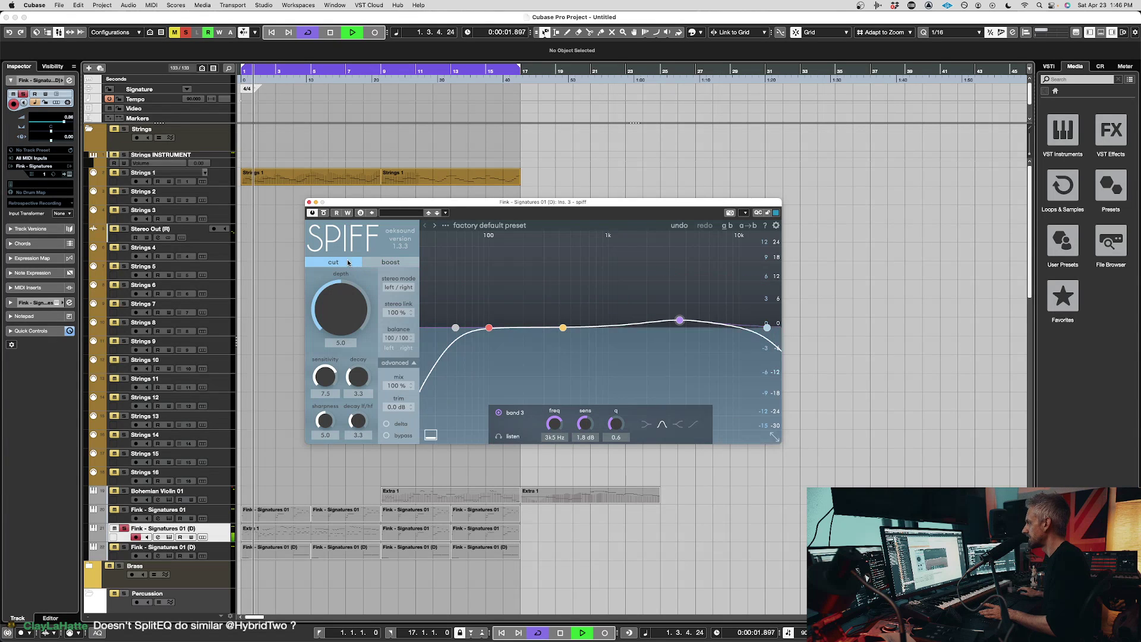
{"action": "left_click_drag", "start_coordinate": [680, 320], "coordinate": [680, 261]}
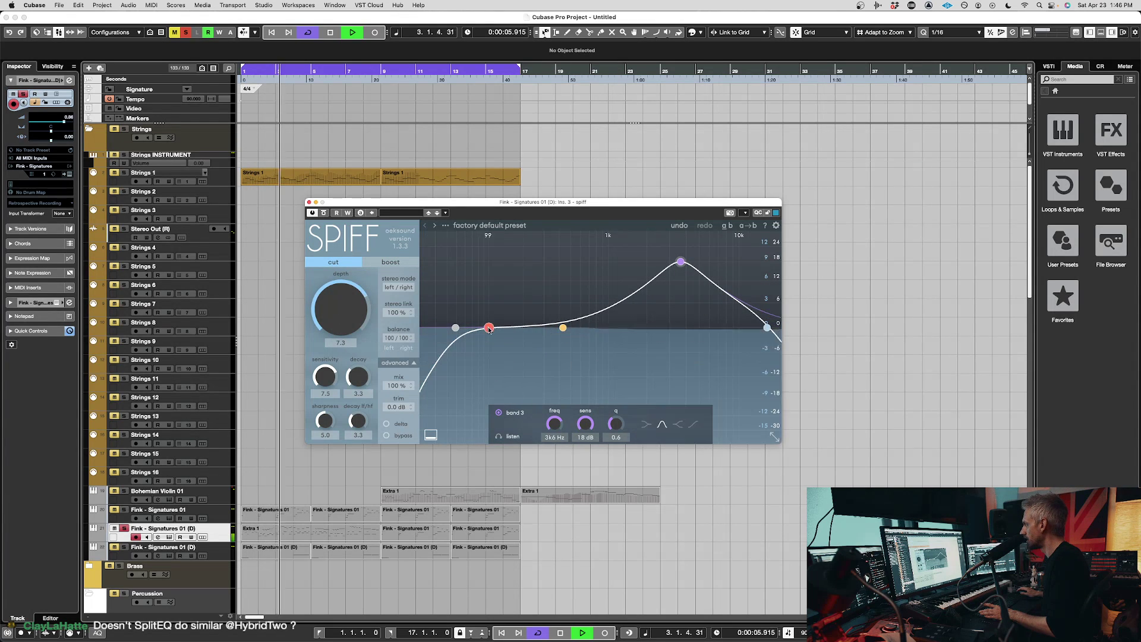
{"action": "left_click_drag", "start_coordinate": [488, 328], "coordinate": [444, 250]}
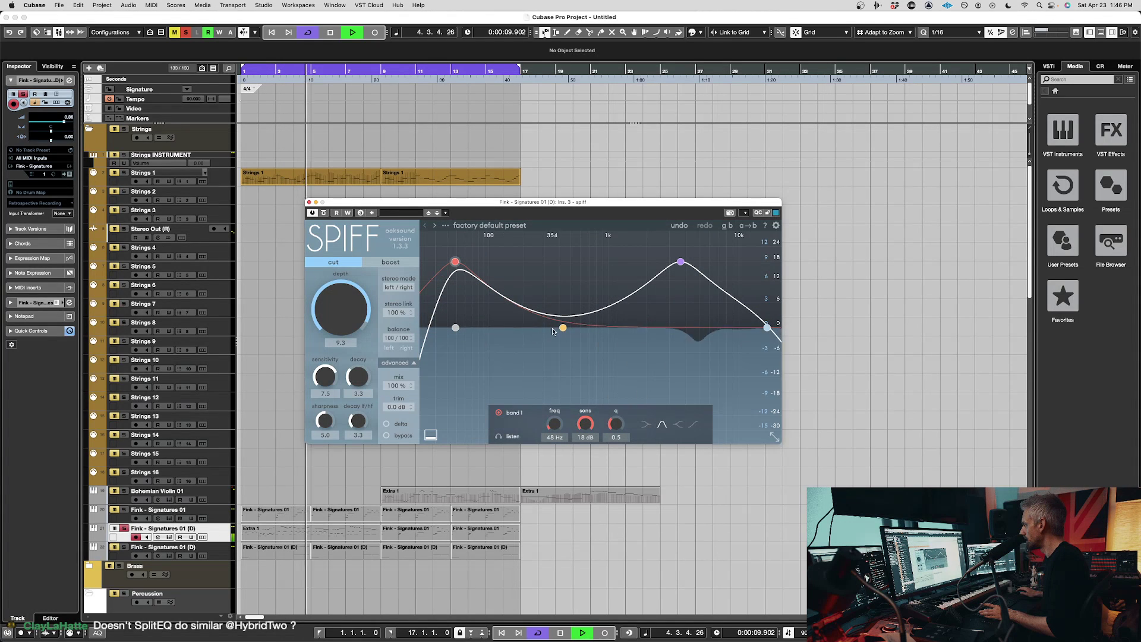
{"action": "left_click_drag", "start_coordinate": [563, 327], "coordinate": [548, 276]}
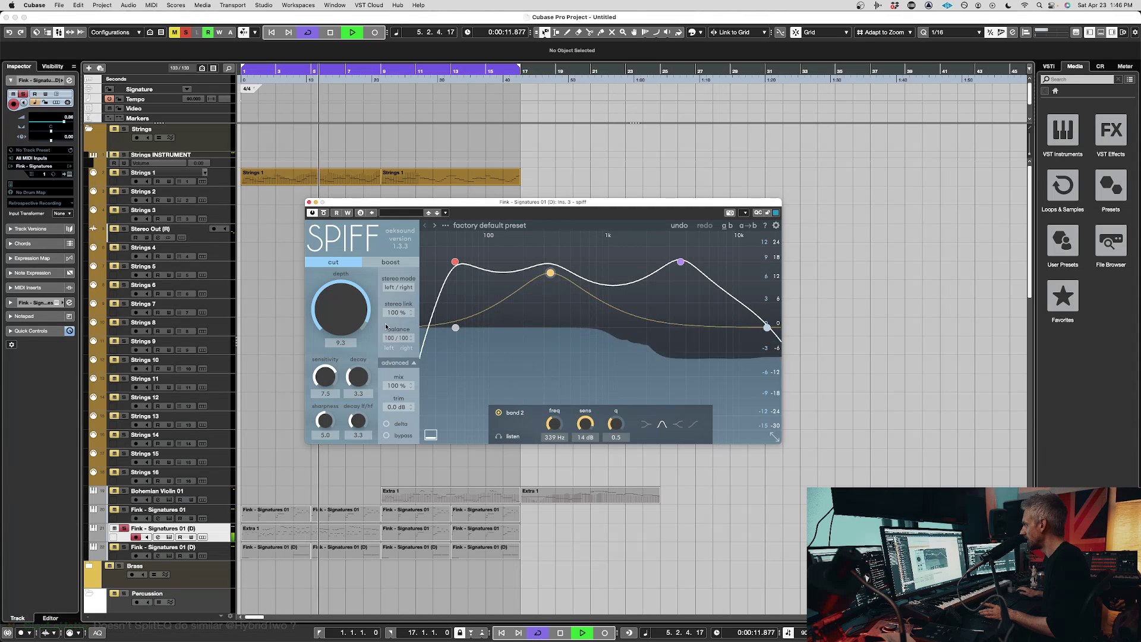
- Widen band 3 to a Q of 0.1 at about 4.9 kHz and 18 dB, and set the cut depth to 10.0
{"action": "scroll", "coordinate": [638, 261], "scroll_direction": "down", "scroll_amount": 4}
{"action": "left_click_drag", "start_coordinate": [681, 264], "coordinate": [701, 196]}
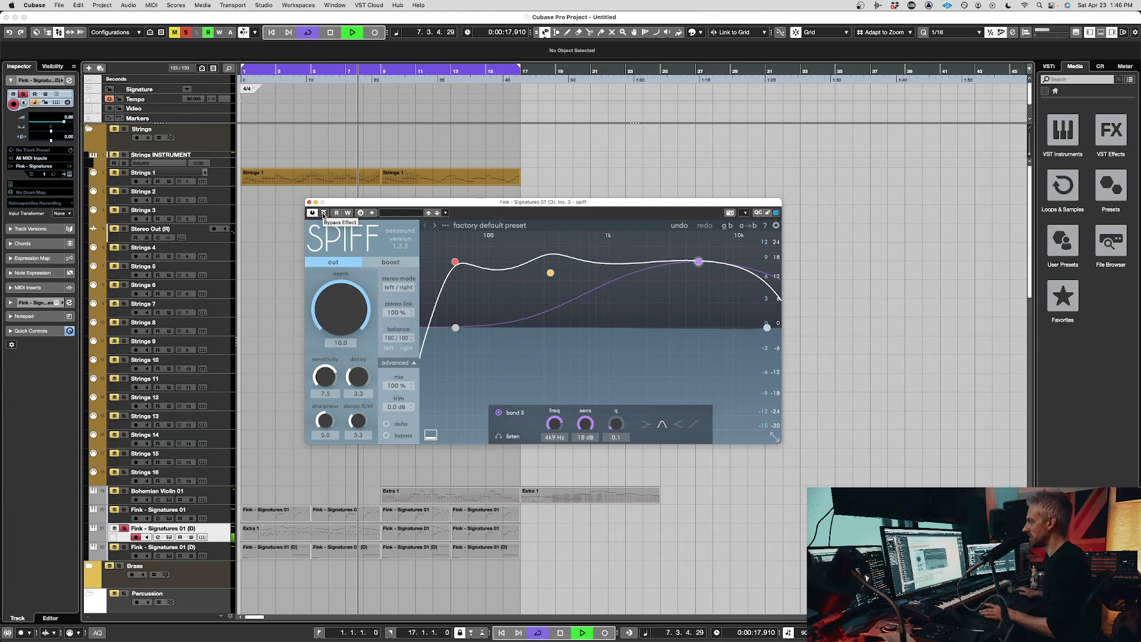
- Replay from the project start and compare the sound with the Spiff effect bypassed and active
{"action": "key", "text": "."}
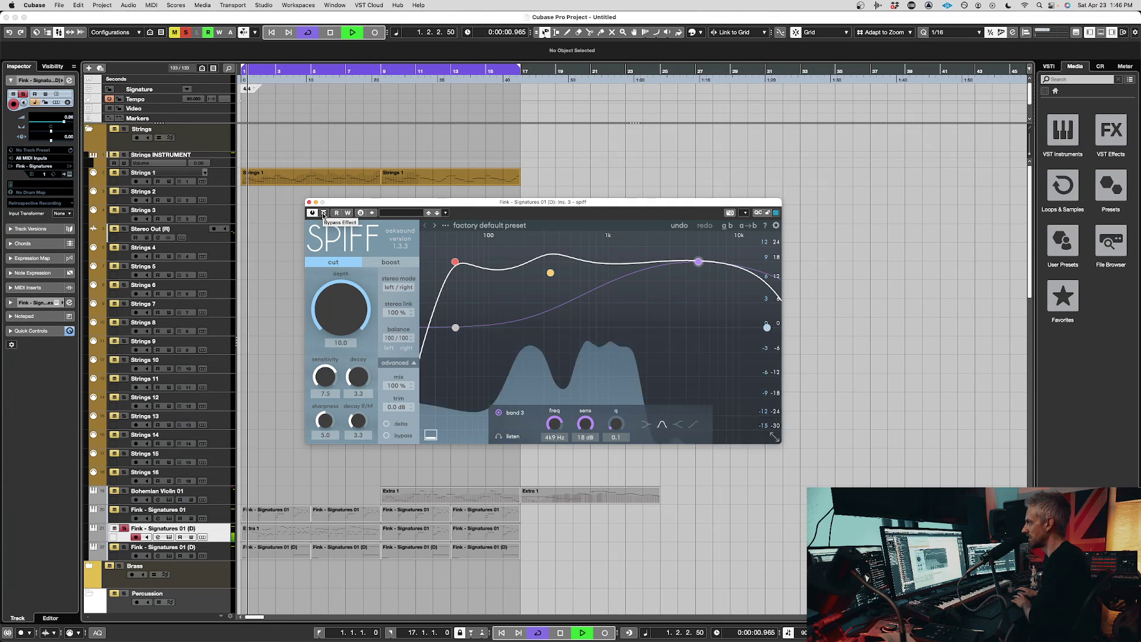
{"action": "left_click", "coordinate": [323, 213]}
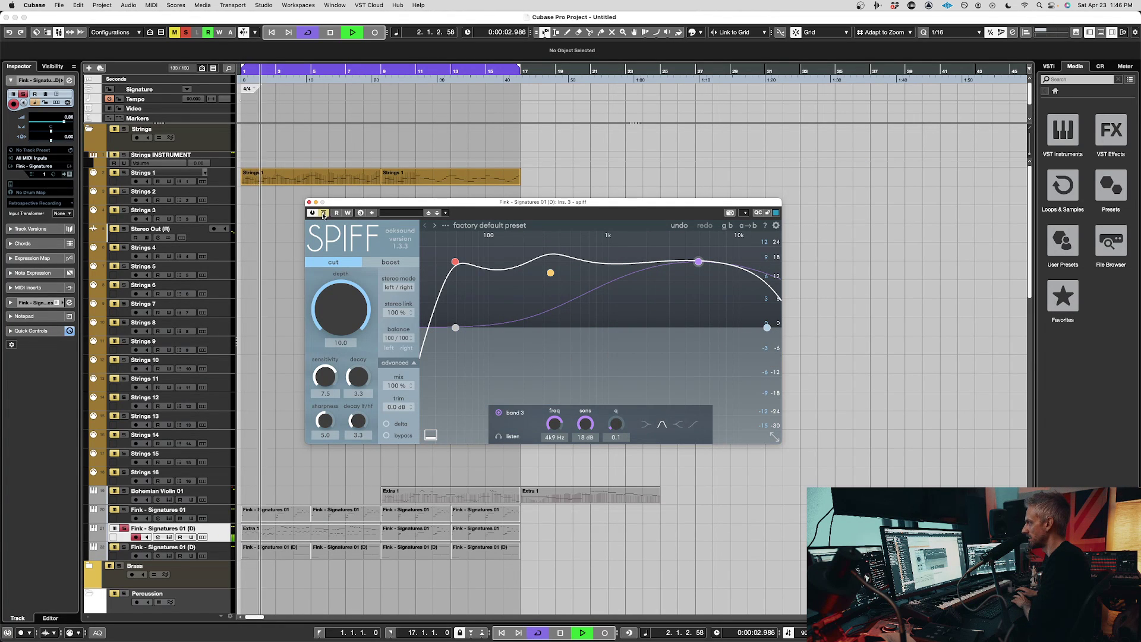
{"action": "left_click", "coordinate": [323, 212]}
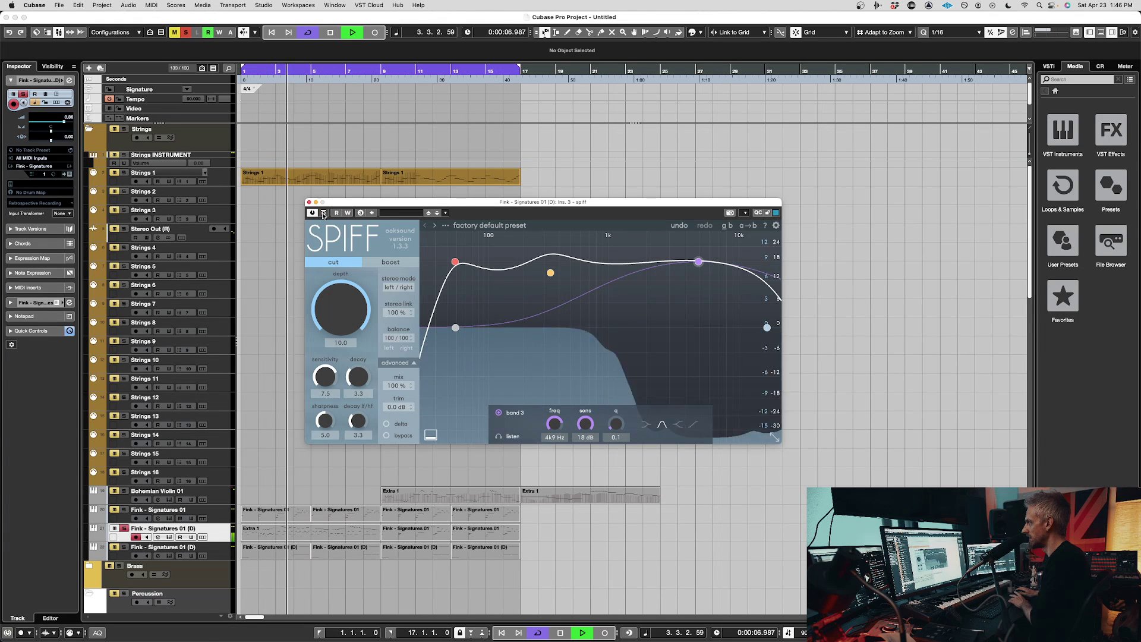
- Restart playback from the project start and lower band 2 to about 1.0 dB near 317 Hz
{"action": "key", "text": "space"}
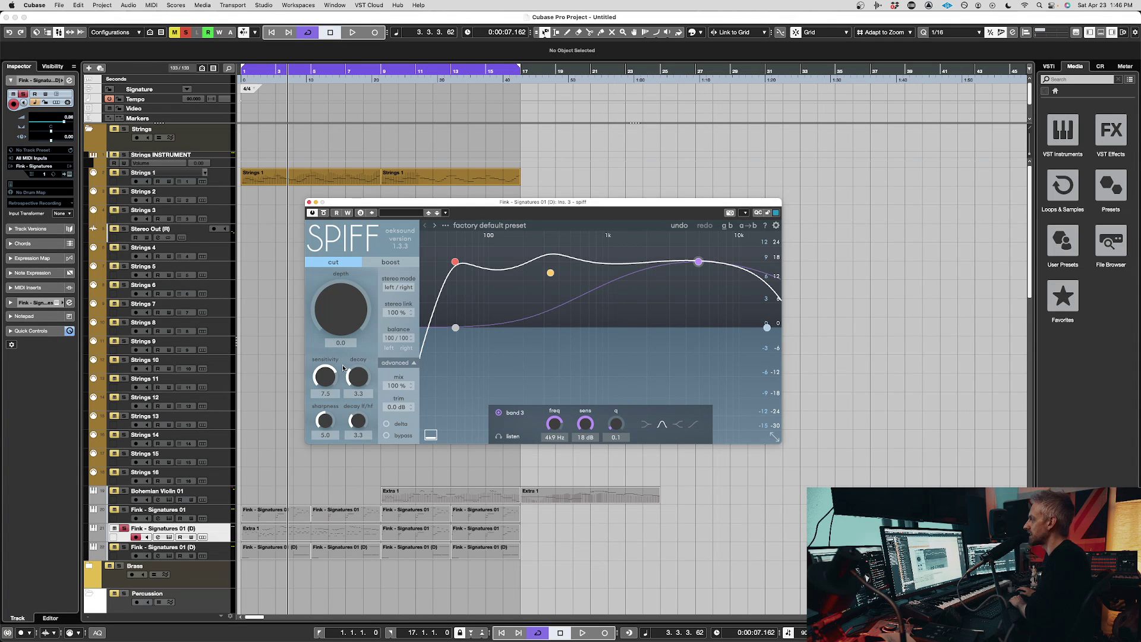
{"action": "key", "text": "period"}
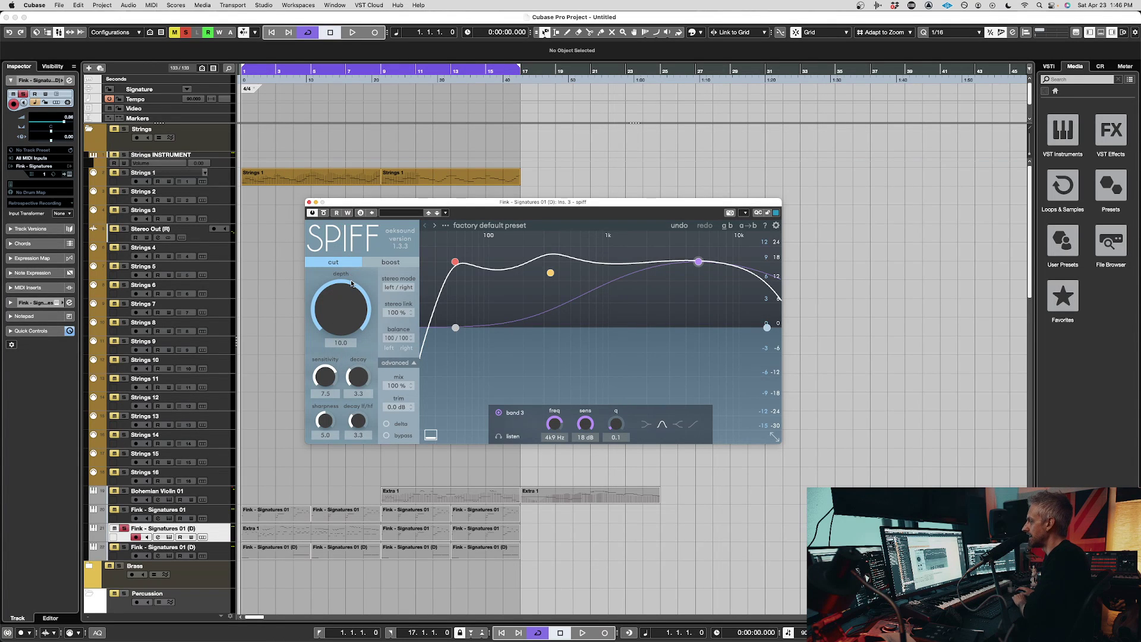
{"action": "key", "text": "space"}
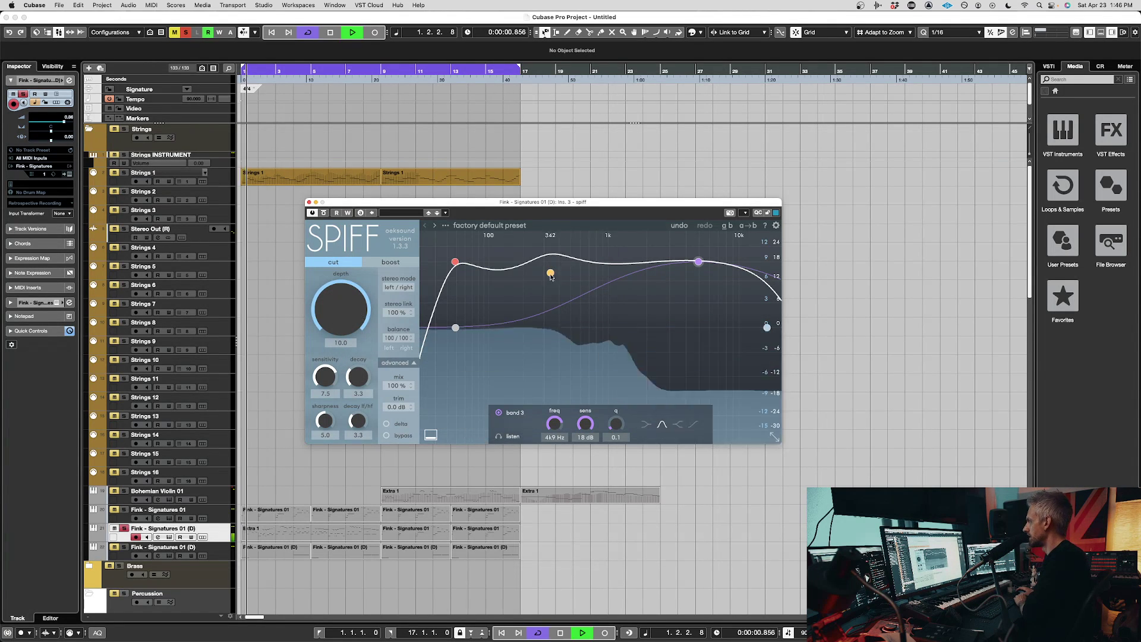
{"action": "left_click_drag", "start_coordinate": [552, 292], "coordinate": [547, 338]}
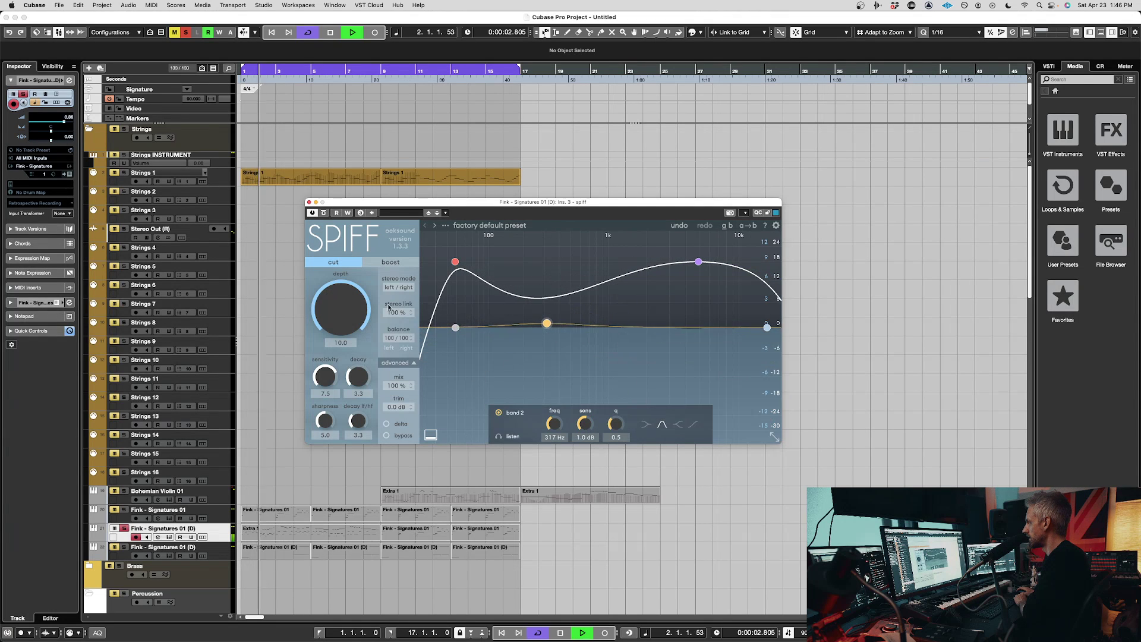
- Shift the low-end cutoff node to a lower frequency, set band 1 to 18 dB at 47 Hz, and lower band 3 to 10.0 dB near 4.8 kHz
{"action": "left_click_drag", "start_coordinate": [698, 266], "coordinate": [699, 287]}
{"action": "left_click_drag", "start_coordinate": [454, 261], "coordinate": [423, 261]}
{"action": "left_click_drag", "start_coordinate": [457, 328], "coordinate": [430, 328]}
{"action": "left_click_drag", "start_coordinate": [424, 261], "coordinate": [455, 243]}
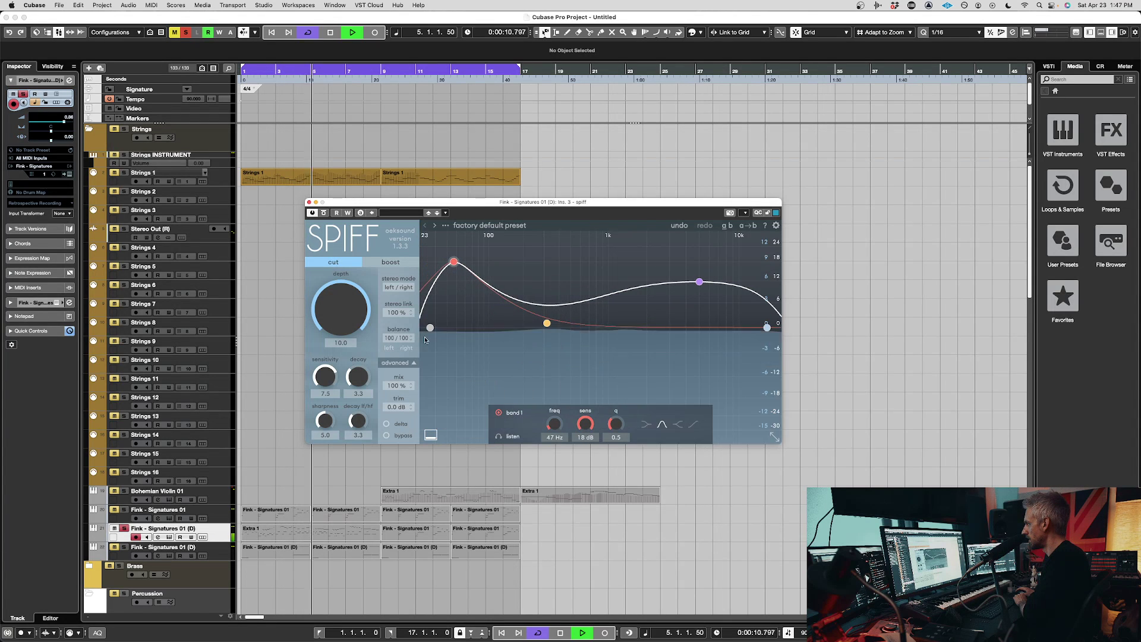
{"action": "left_click_drag", "start_coordinate": [699, 282], "coordinate": [697, 287]}
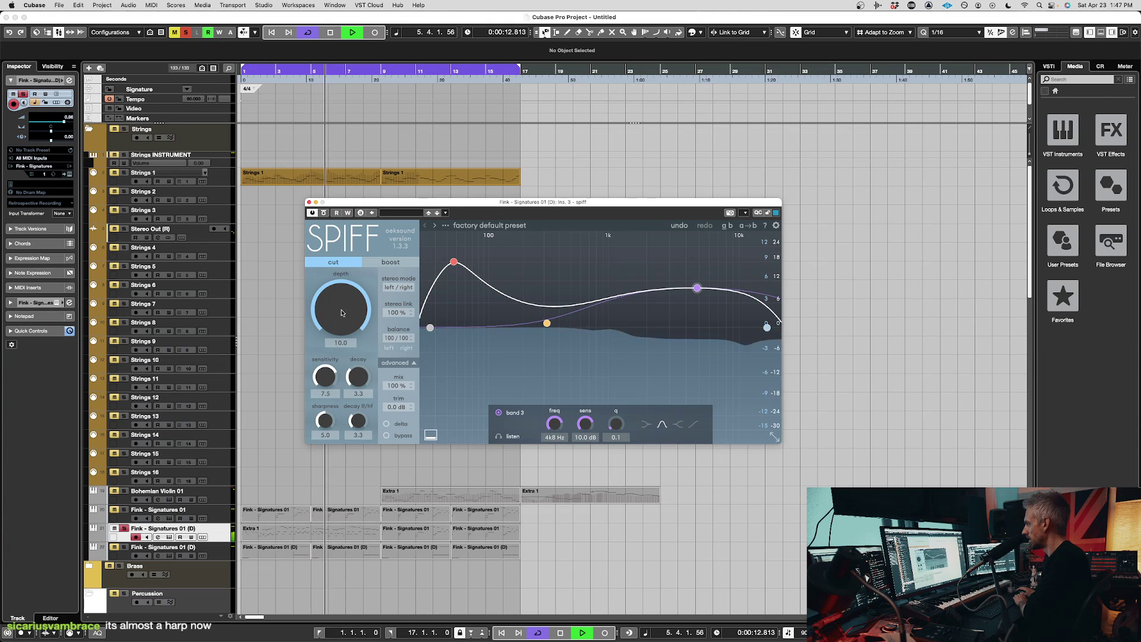
- Audition different cut depths between 3.1 and 10.0 during playback from the project start, ending at 7.1
{"action": "left_click_drag", "start_coordinate": [336, 339], "coordinate": [330, 344]}
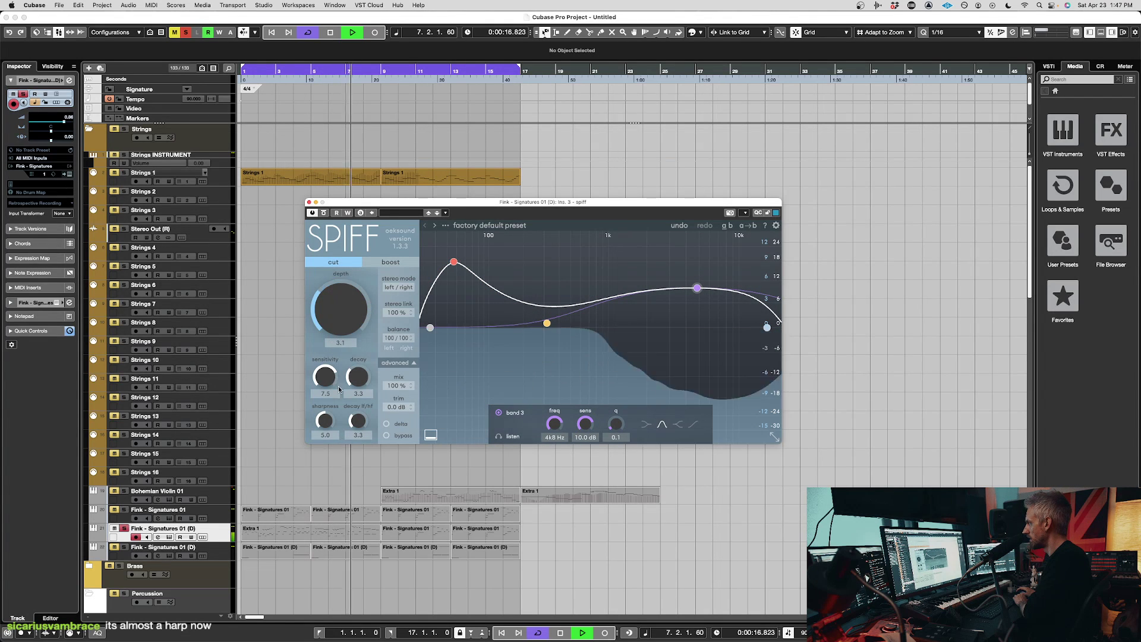
{"action": "left_click_drag", "start_coordinate": [338, 378], "coordinate": [343, 434]}
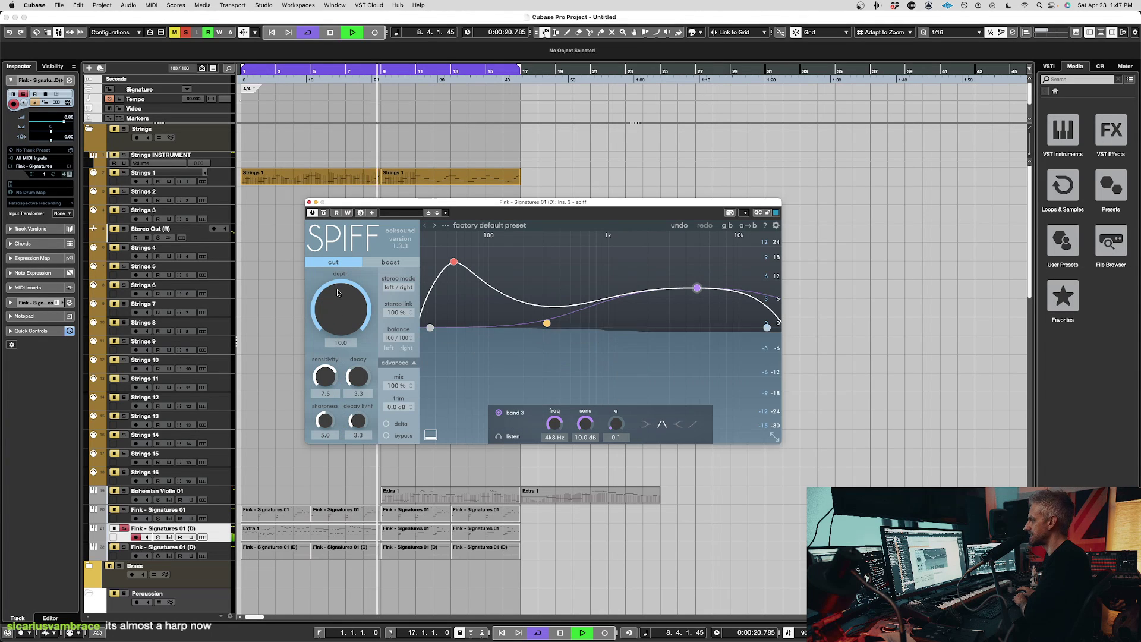
{"action": "key", "text": "KP_Decimal"}
{"action": "left_click_drag", "start_coordinate": [337, 292], "coordinate": [353, 339]}
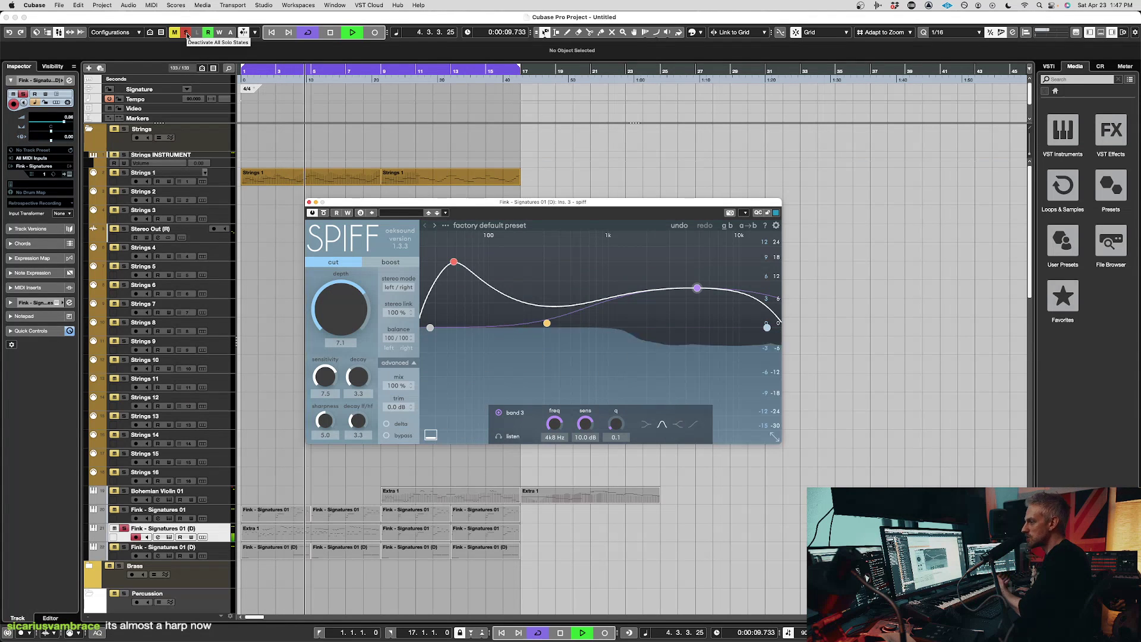
- Replay from the project start with all solo states deactivated and lower the cut depth to 3.6
{"action": "key", "text": "period"}
{"action": "left_click", "coordinate": [187, 34]}
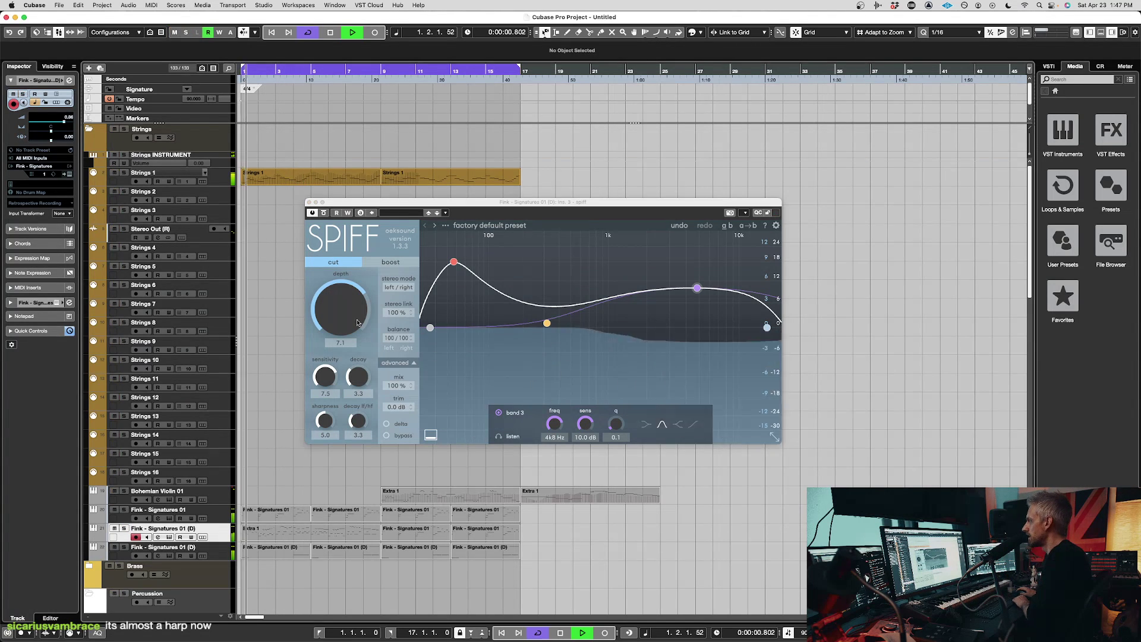
{"action": "mouse_move", "coordinate": [357, 322]}
{"action": "left_mouse_down"}
{"action": "mouse_move", "coordinate": [364, 390]}
{"action": "mouse_move", "coordinate": [346, 311]}
{"action": "left_mouse_up"}
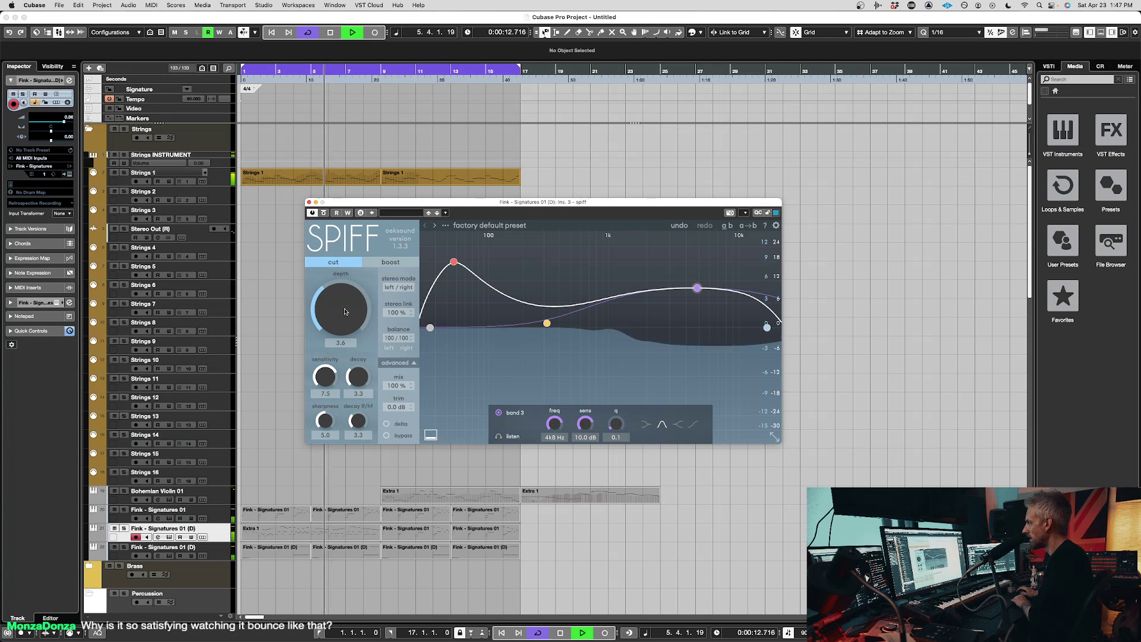
{"action": "key", "text": "space"}
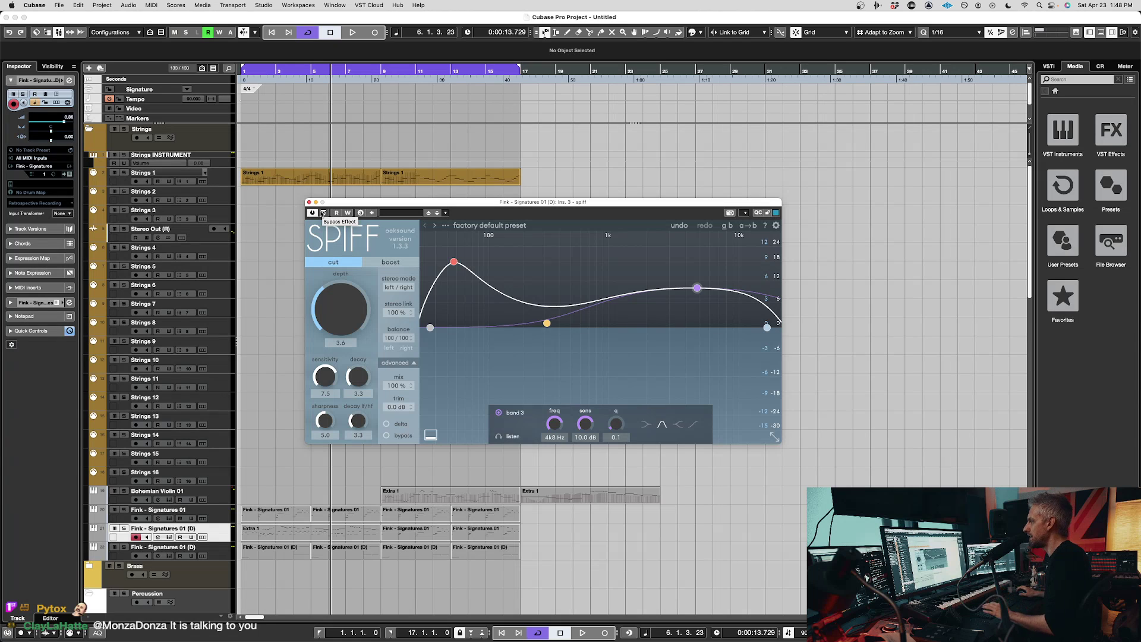
- Play the full arrangement from the project start and compare the sound with Spiff bypassed and active
{"action": "left_click_drag", "start_coordinate": [334, 204], "coordinate": [339, 203]}
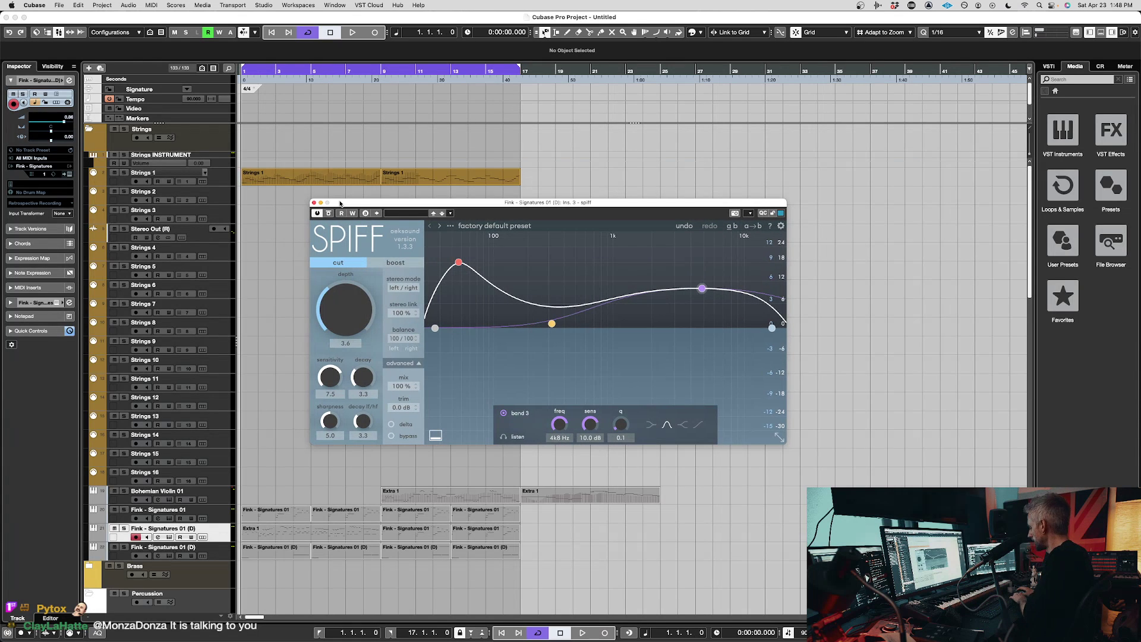
{"action": "key", "text": "space"}
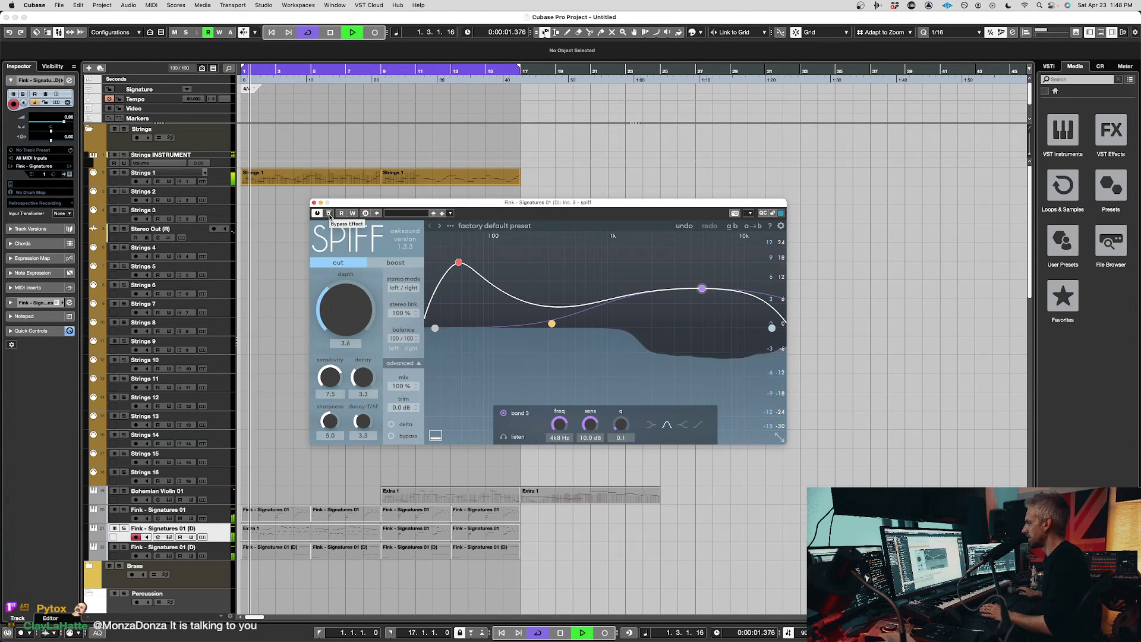
{"action": "left_click", "coordinate": [329, 213]}
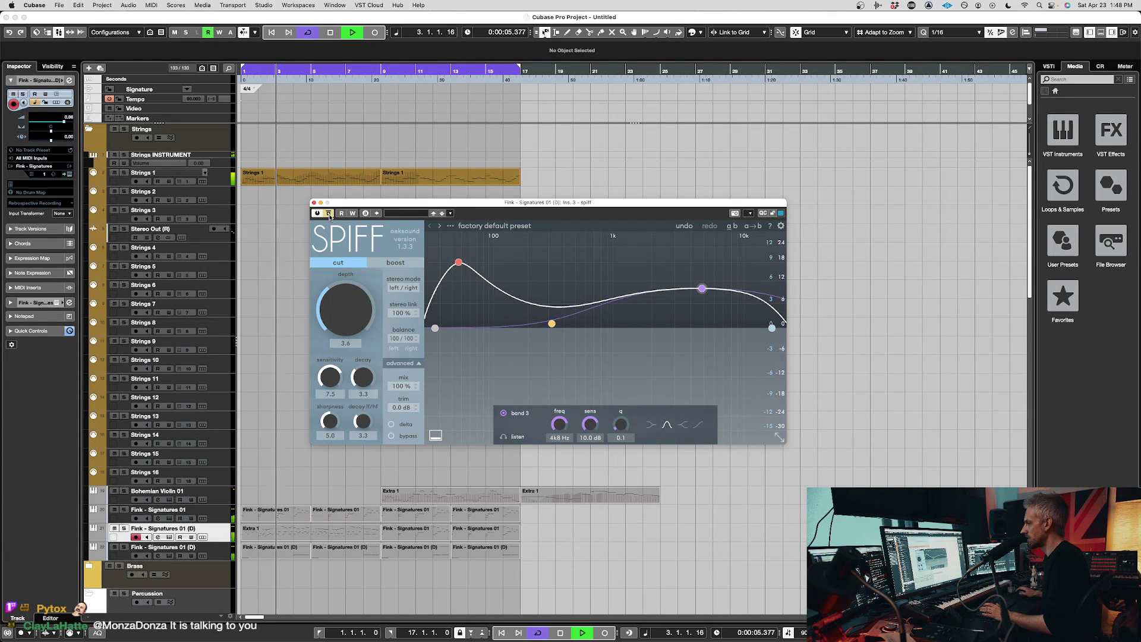
{"action": "left_click", "coordinate": [329, 214]}
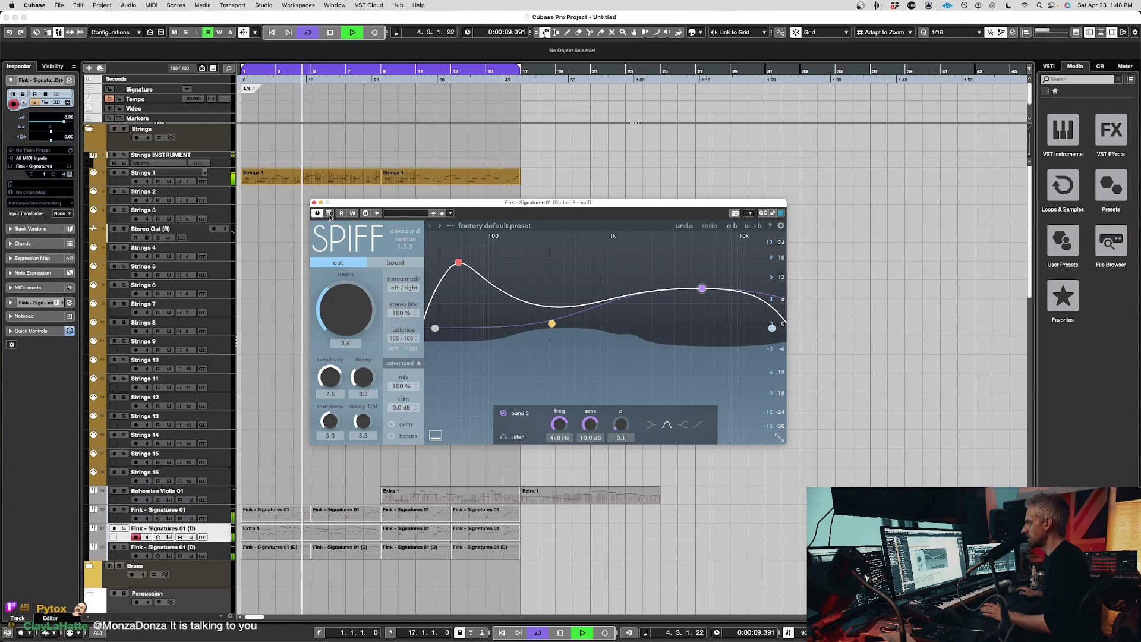
{"action": "left_click", "coordinate": [330, 214]}
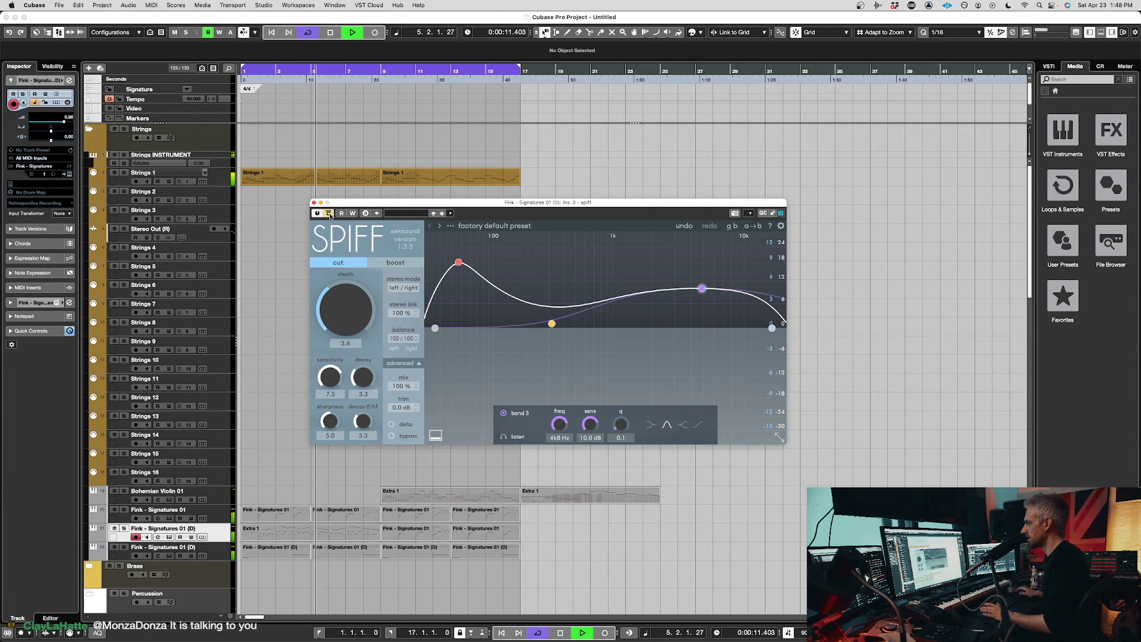
{"action": "left_click", "coordinate": [329, 214]}
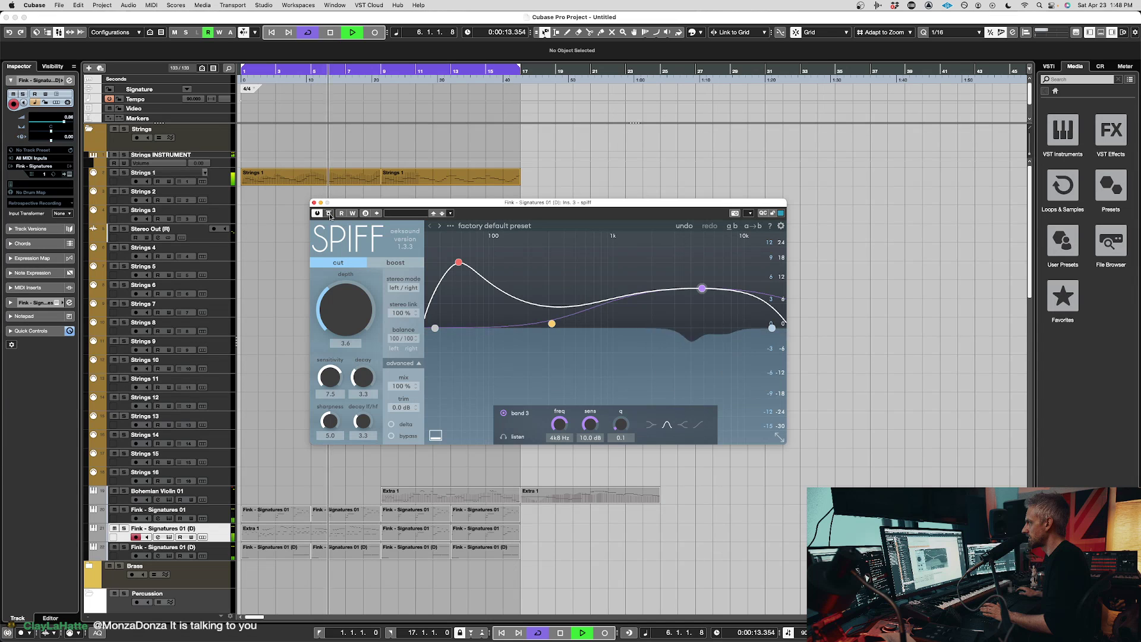
{"action": "left_click", "coordinate": [329, 214]}
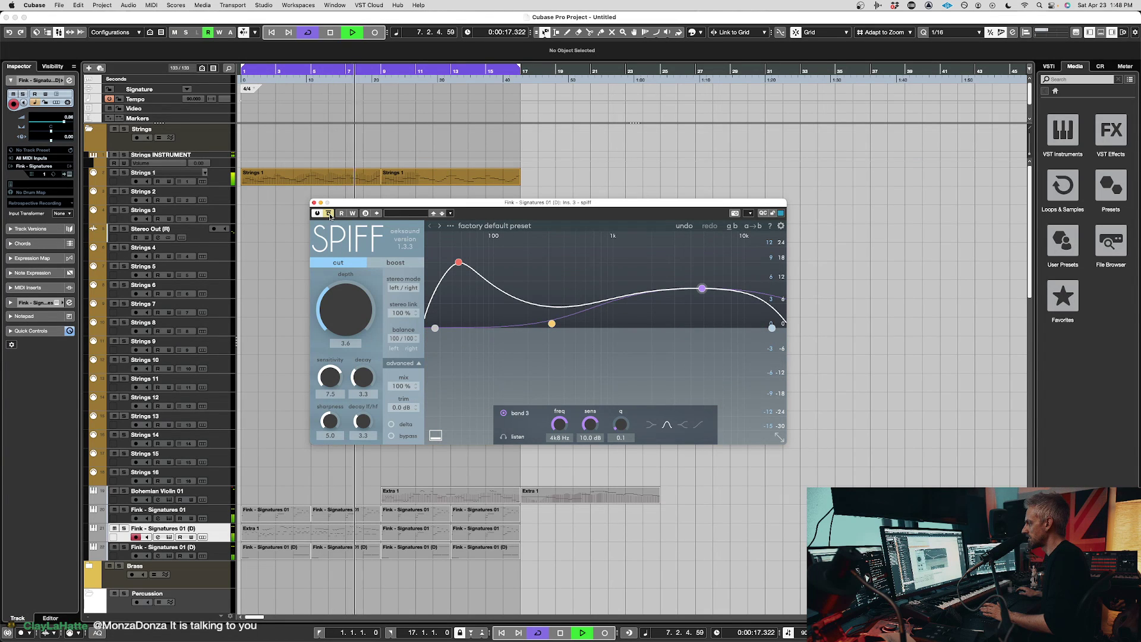
{"action": "left_click", "coordinate": [329, 214]}
- Replay the arrangement from the project start while sweeping the cut depth from 10.0 down to 0.0 and back up to 3.3
{"action": "key", "text": "space"}
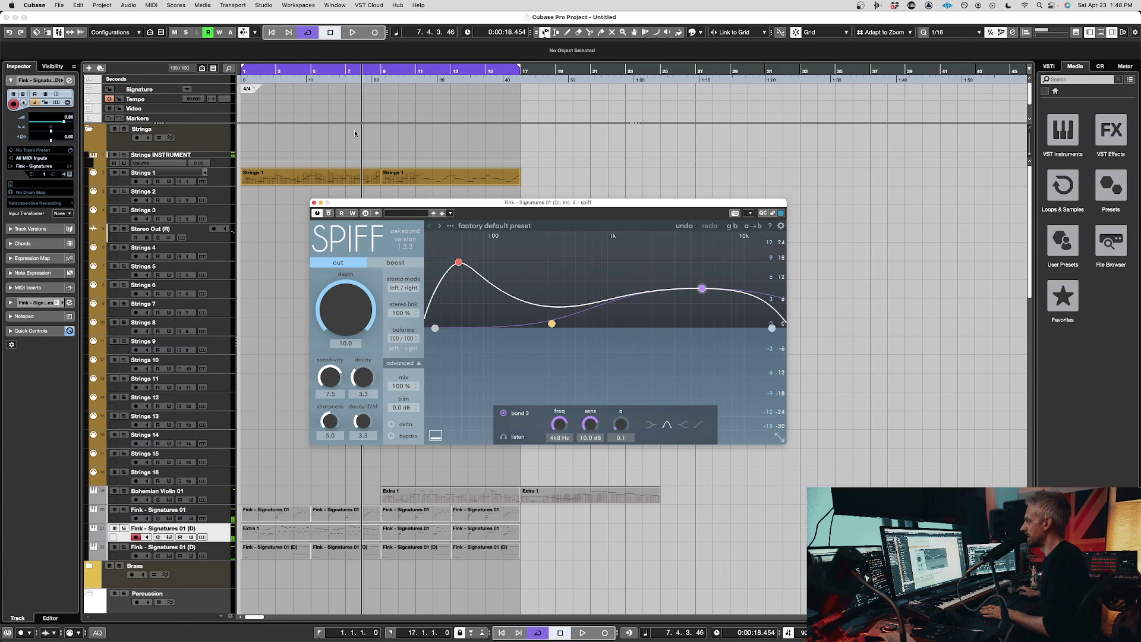
{"action": "key", "text": "period"}
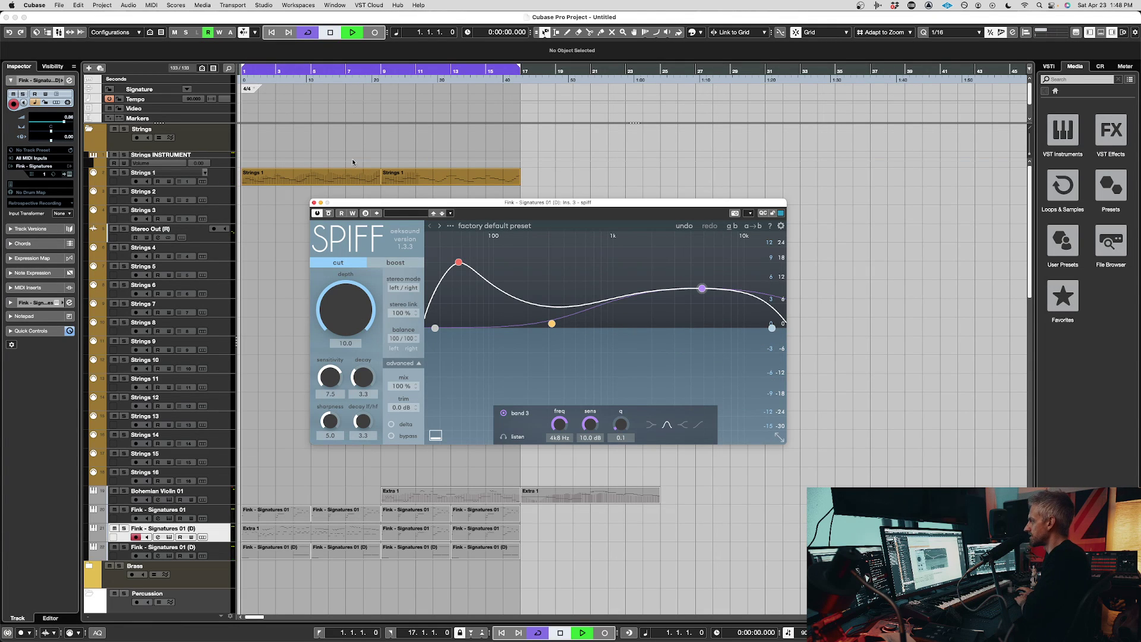
{"action": "key", "text": "space"}
{"action": "left_click_drag", "start_coordinate": [356, 310], "coordinate": [356, 428]}
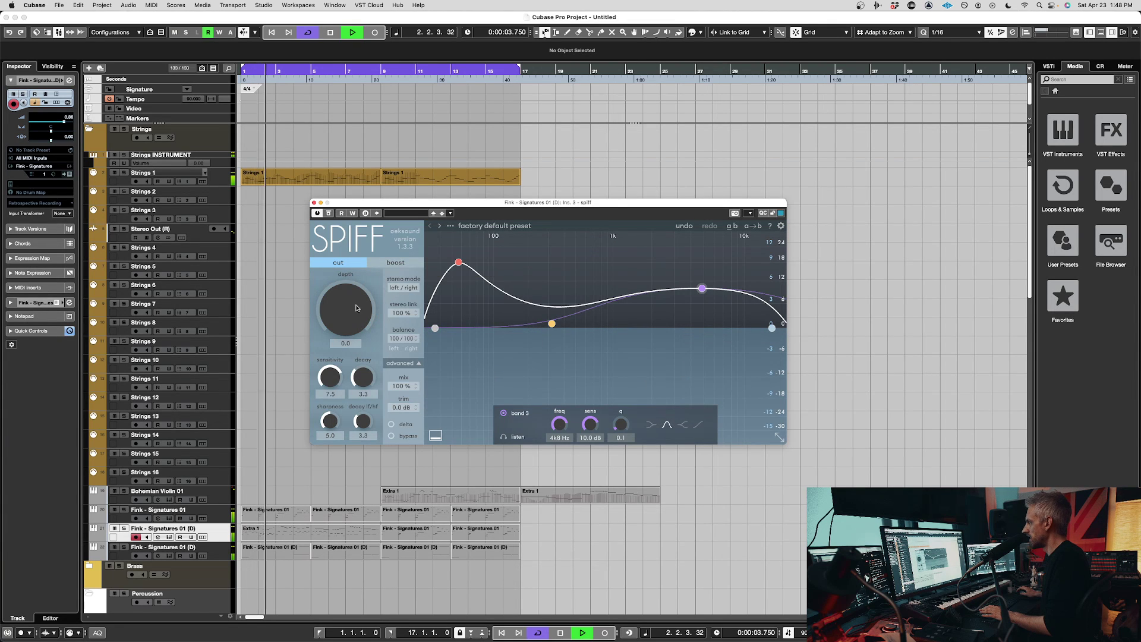
{"action": "left_click_drag", "start_coordinate": [352, 324], "coordinate": [357, 639]}
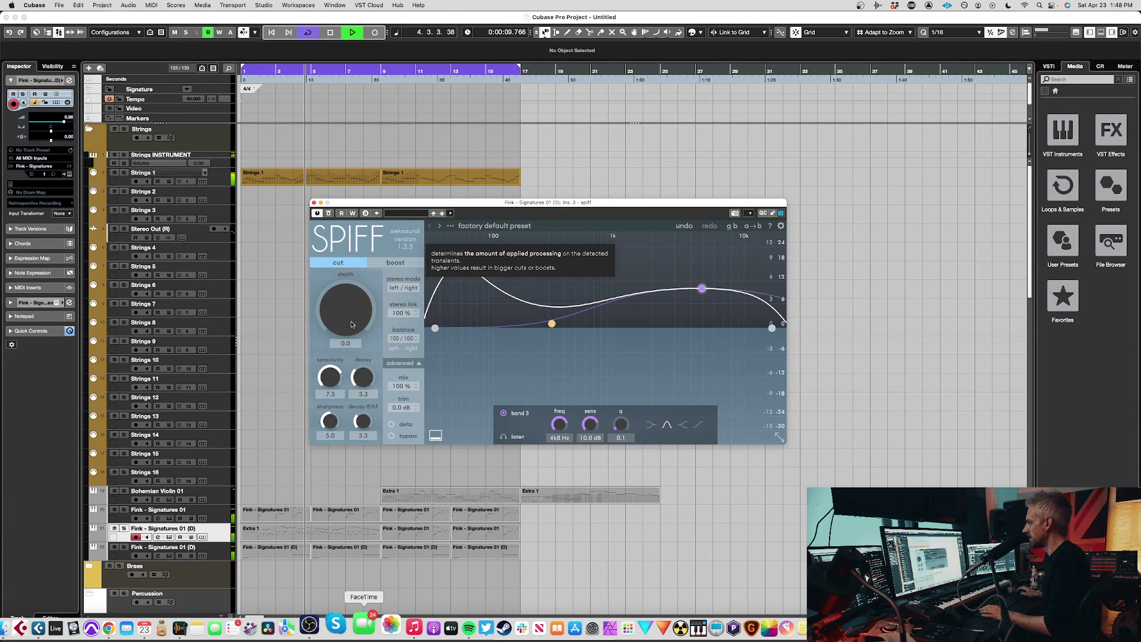
{"action": "left_click", "coordinate": [599, 154]}
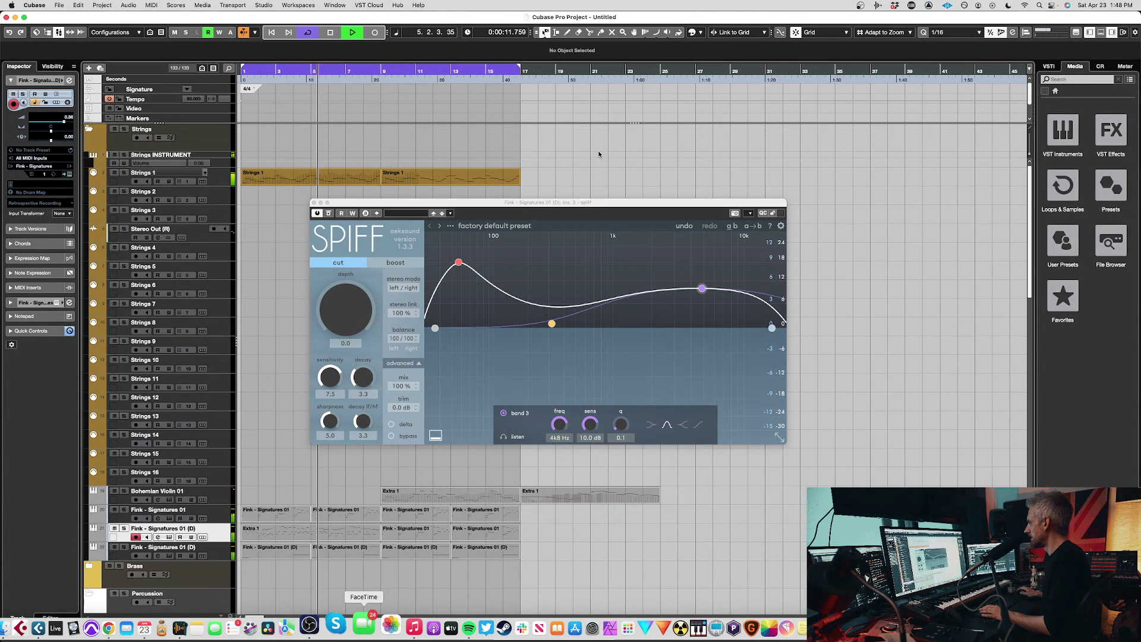
{"action": "left_click_drag", "start_coordinate": [344, 320], "coordinate": [352, 251]}
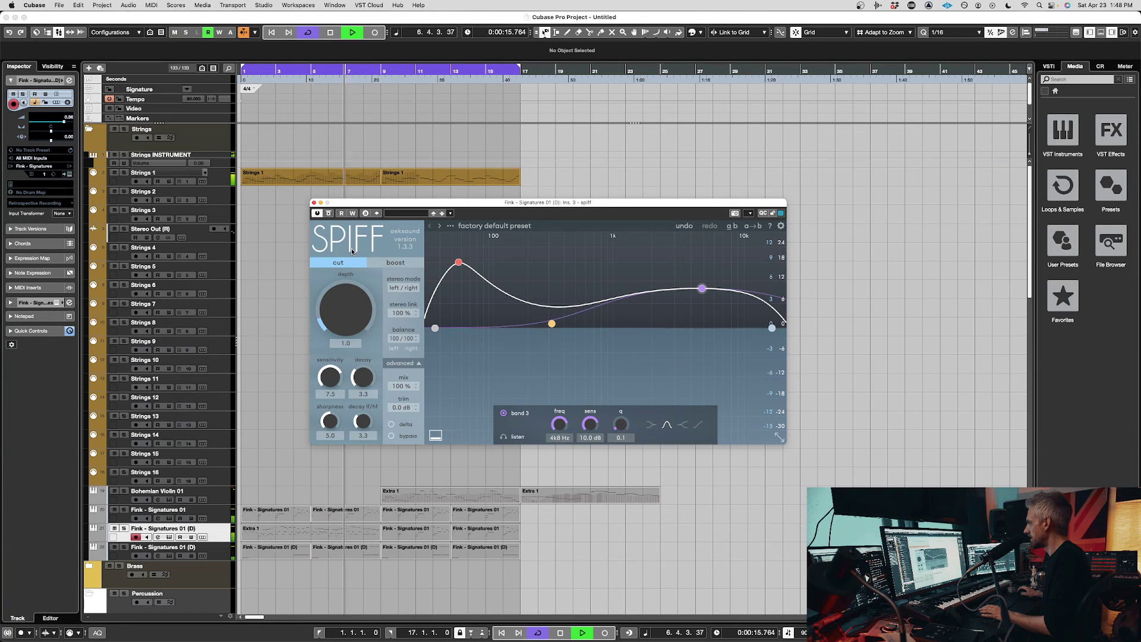
{"action": "mouse_move", "coordinate": [353, 289]}
{"action": "left_mouse_down"}
{"action": "mouse_move", "coordinate": [359, 128]}
{"action": "mouse_move", "coordinate": [357, 277]}
{"action": "left_mouse_up"}
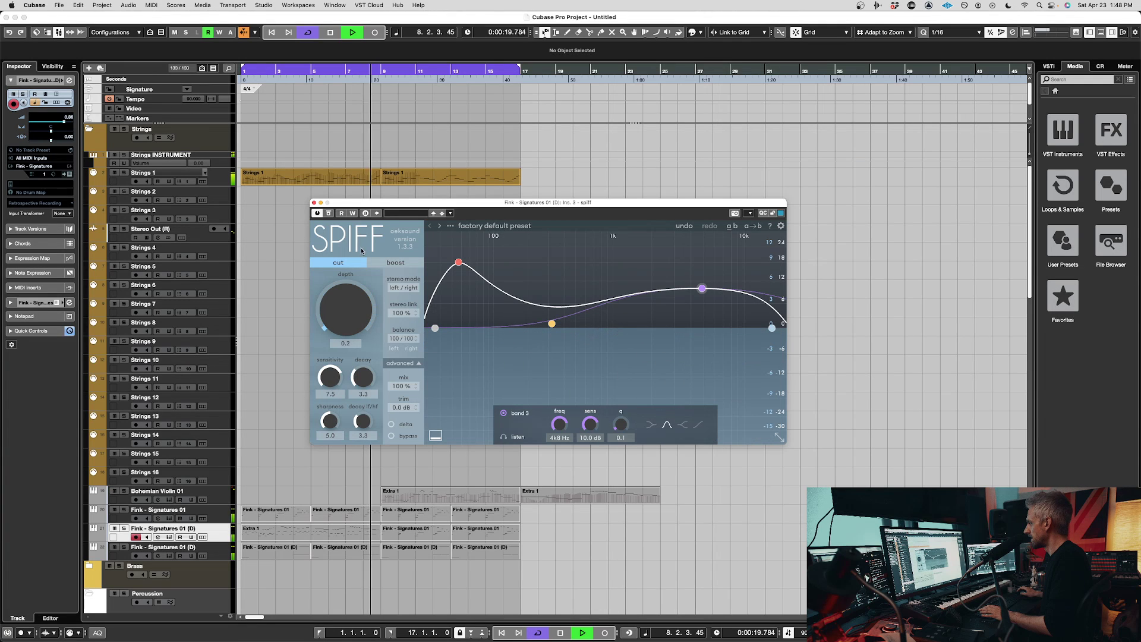
{"action": "key", "text": "space"}
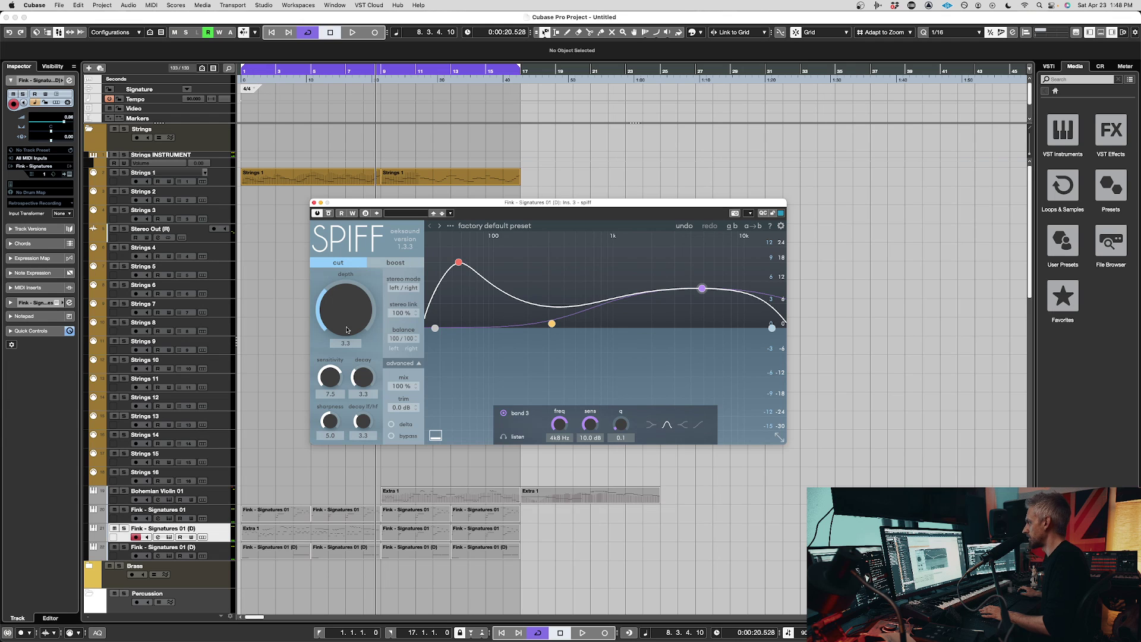
- Solo the selected Fink - Signatures 01 (D) track and reposition the Spiff window over the arrangement
{"action": "left_click", "coordinate": [123, 529]}
{"action": "left_click_drag", "start_coordinate": [544, 203], "coordinate": [432, 206]}
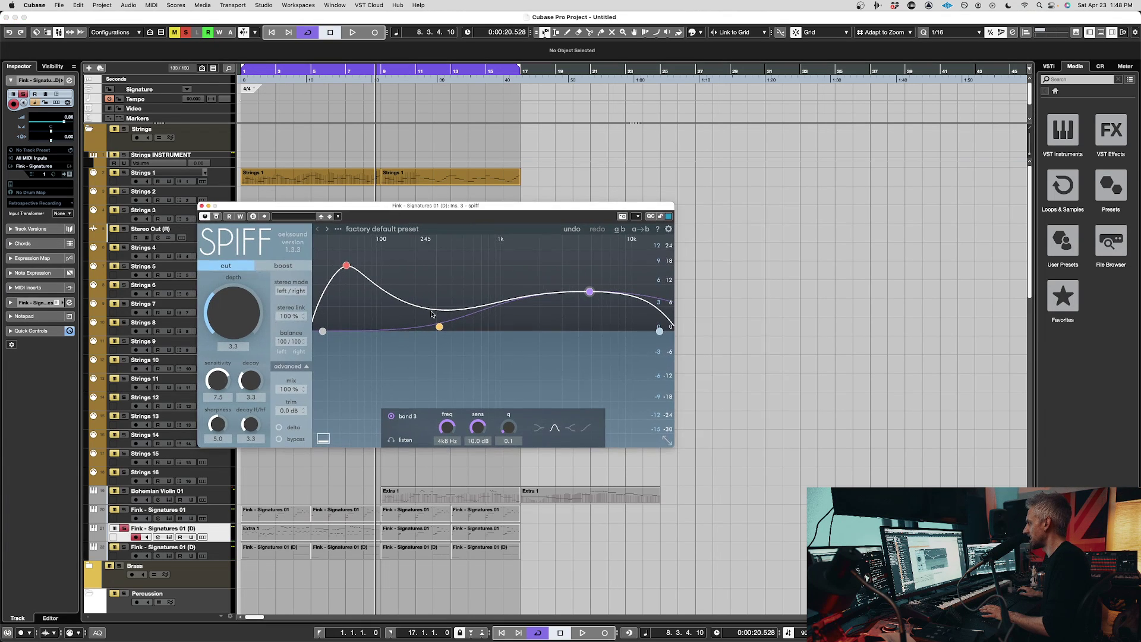
{"action": "left_click_drag", "start_coordinate": [352, 206], "coordinate": [410, 210]}
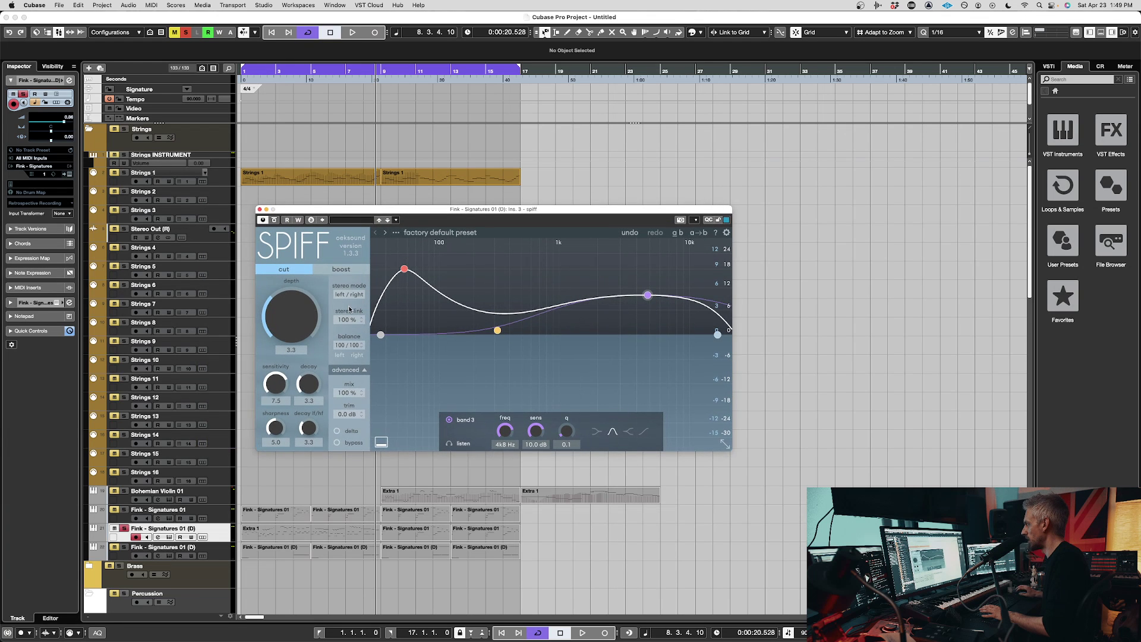
- Play from the project start and set the cut depth to 6.0, sensitivity to 7.1, and decay to 0.8
{"action": "key", "text": "KP_Decimal"}
{"action": "key", "text": "space"}
{"action": "left_click_drag", "start_coordinate": [297, 337], "coordinate": [287, 300]}
{"action": "left_click_drag", "start_coordinate": [276, 390], "coordinate": [309, 409]}
{"action": "key", "text": "space"}
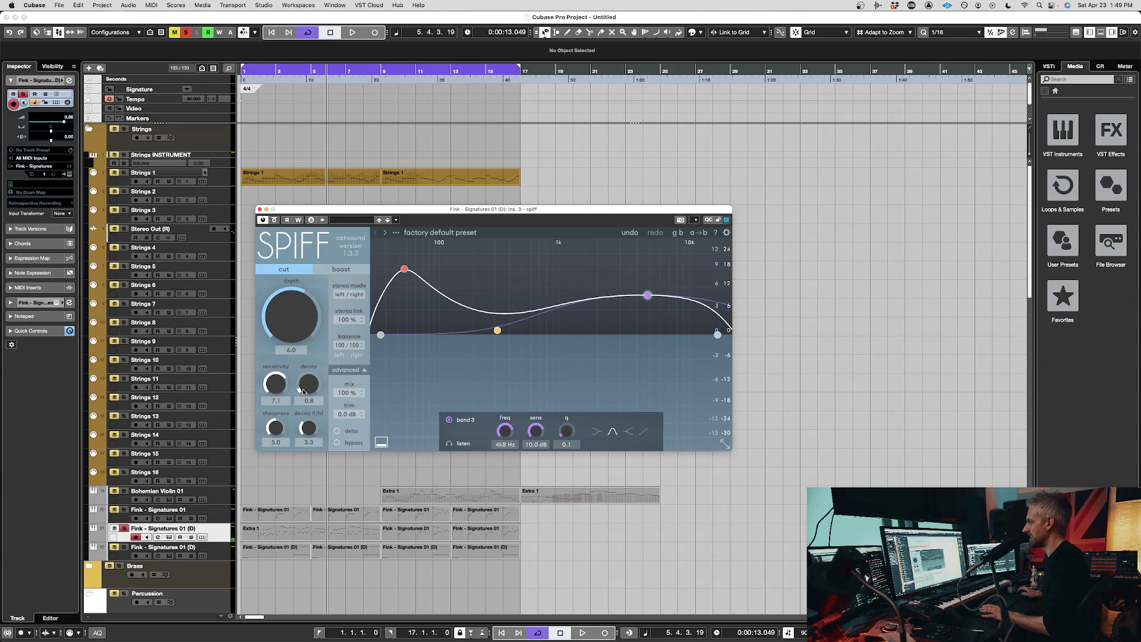
- Try a long decay of about 9.0 on the soloed track during playback
{"action": "left_click_drag", "start_coordinate": [306, 393], "coordinate": [304, 302]}
{"action": "key", "text": "space"}
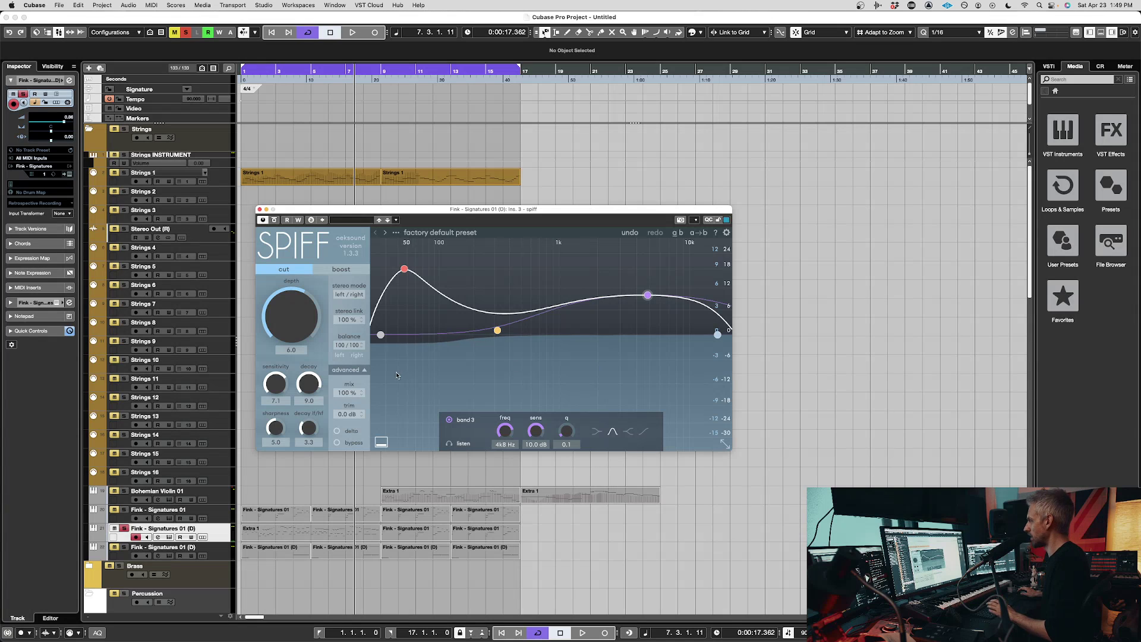
{"action": "mouse_move", "coordinate": [313, 385]}
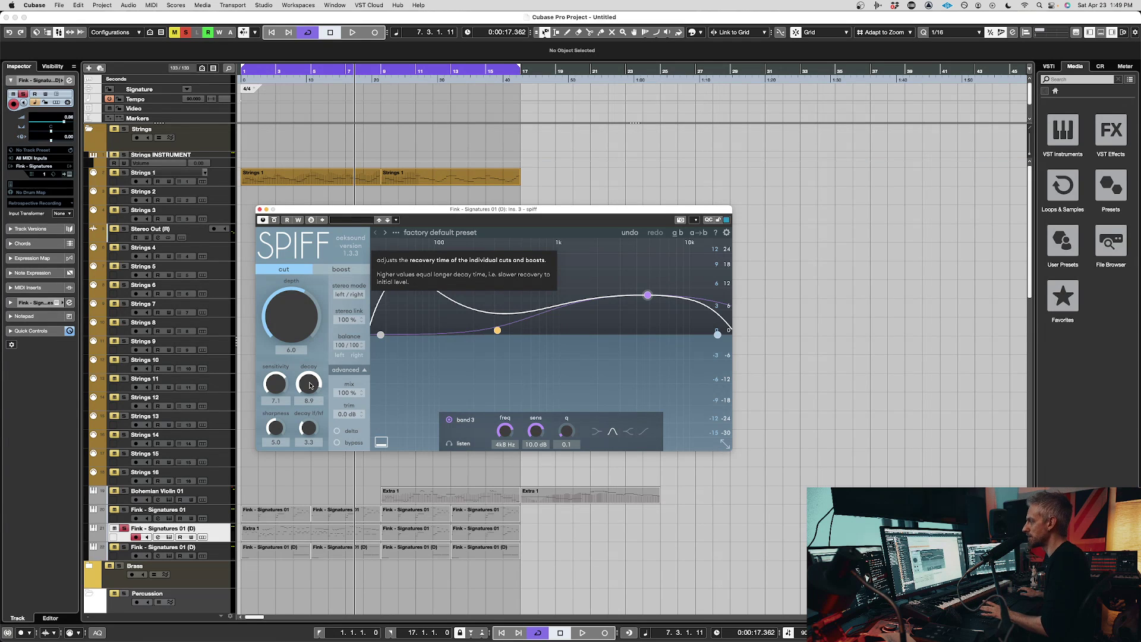
- Raise the cut depth to 7.6 and set the decay to 4.4 while replaying from the project start
{"action": "left_click_drag", "start_coordinate": [310, 385], "coordinate": [316, 457]}
{"action": "left_click_drag", "start_coordinate": [289, 332], "coordinate": [293, 312]}
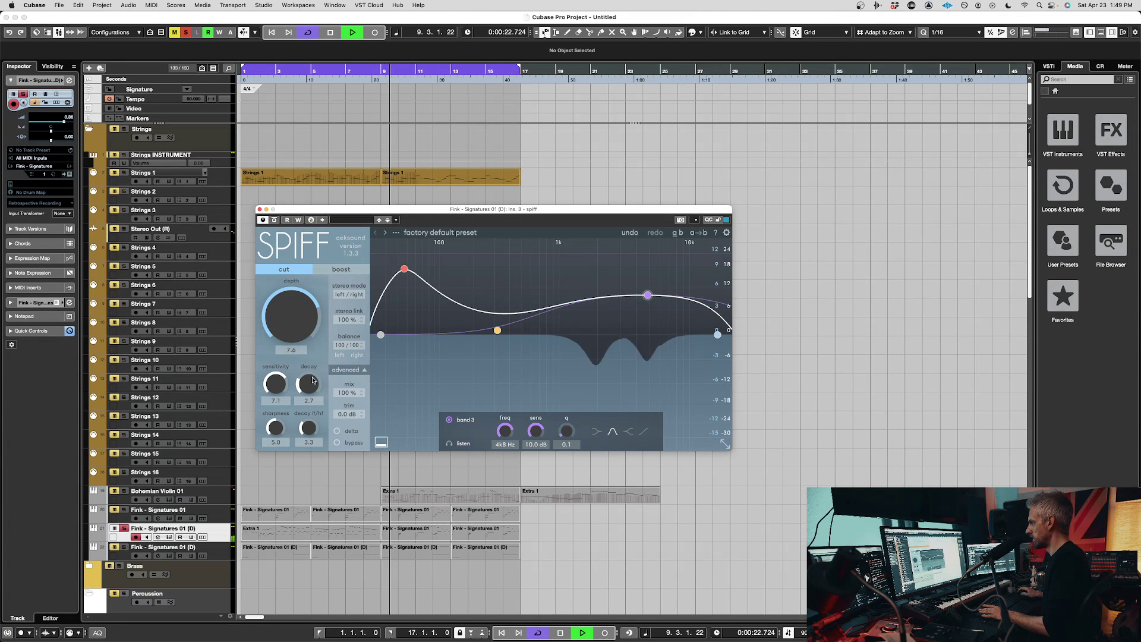
{"action": "key", "text": "KP_Decimal"}
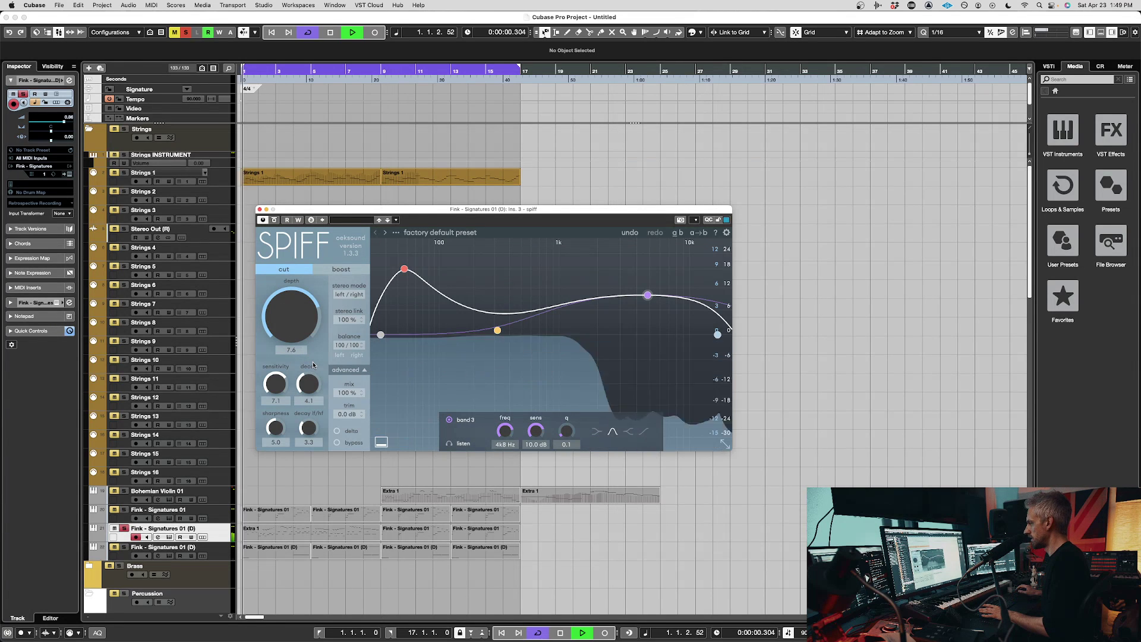
{"action": "mouse_move", "coordinate": [308, 379]}
{"action": "left_mouse_down"}
{"action": "mouse_move", "coordinate": [314, 416]}
{"action": "mouse_move", "coordinate": [310, 379]}
{"action": "left_mouse_up"}
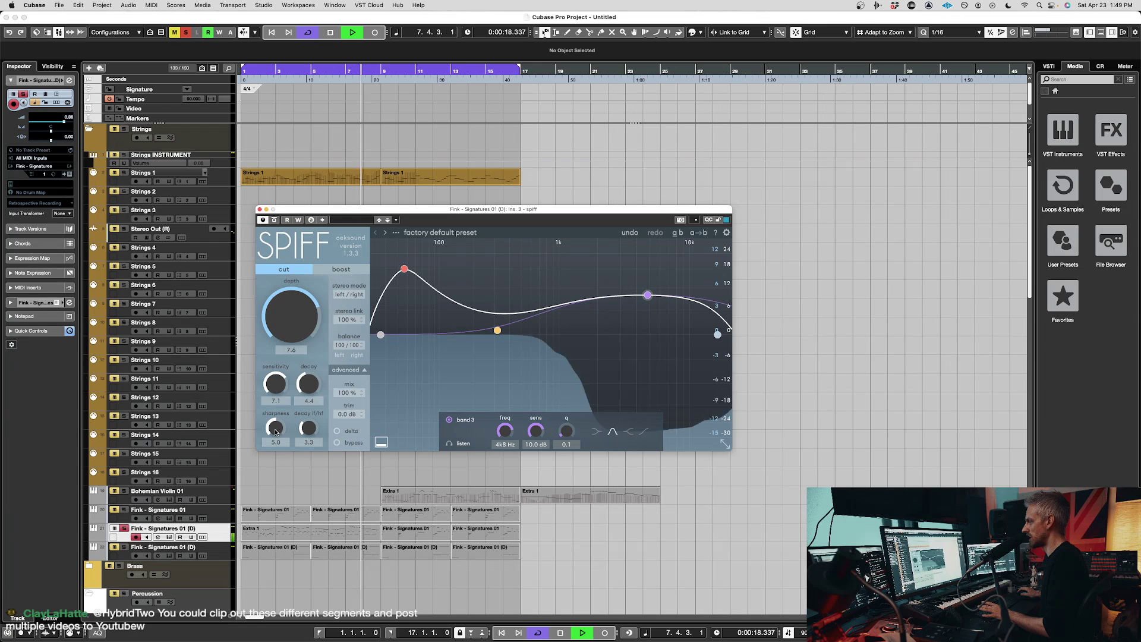
- Sweep the sharpness between 1.5 and 10.0 during playback, raise the cut depth to 8.9, and settle the sharpness at 8.3
{"action": "left_click_drag", "start_coordinate": [275, 431], "coordinate": [262, 428]}
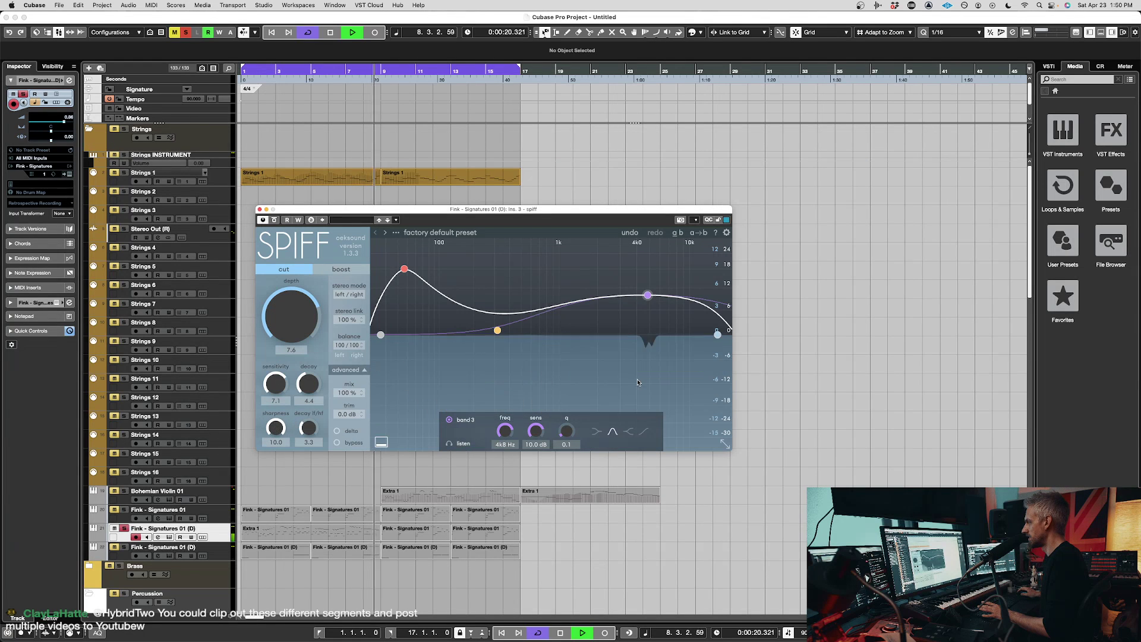
{"action": "mouse_move", "coordinate": [275, 428]}
{"action": "left_mouse_down"}
{"action": "mouse_move", "coordinate": [280, 469]}
{"action": "mouse_move", "coordinate": [289, 425]}
{"action": "left_mouse_up"}
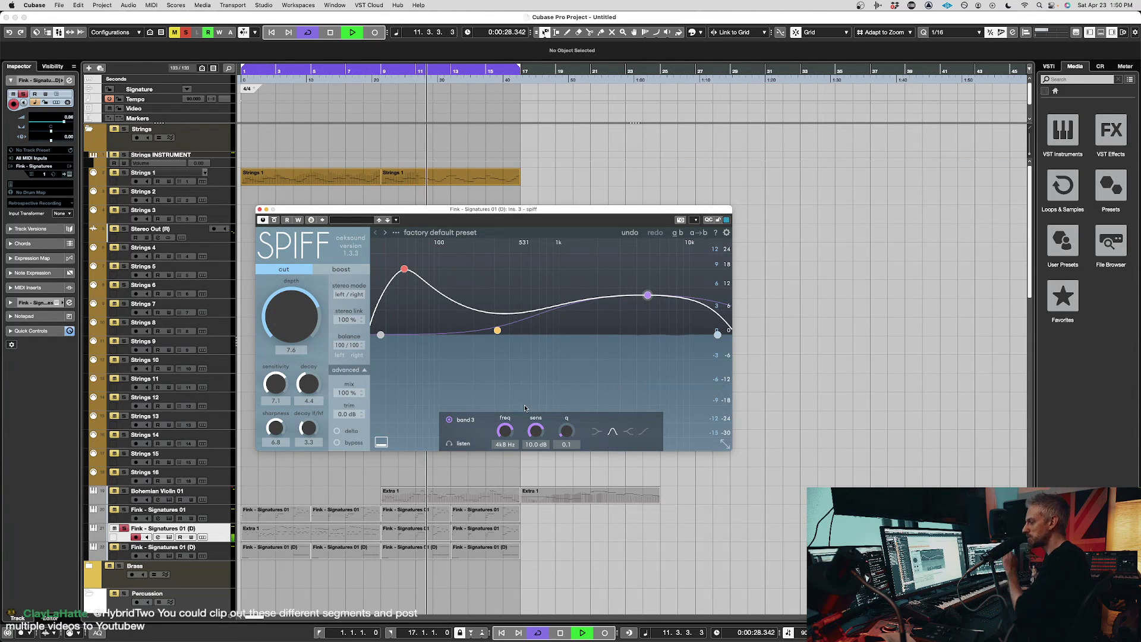
{"action": "left_click_drag", "start_coordinate": [275, 427], "coordinate": [277, 512]}
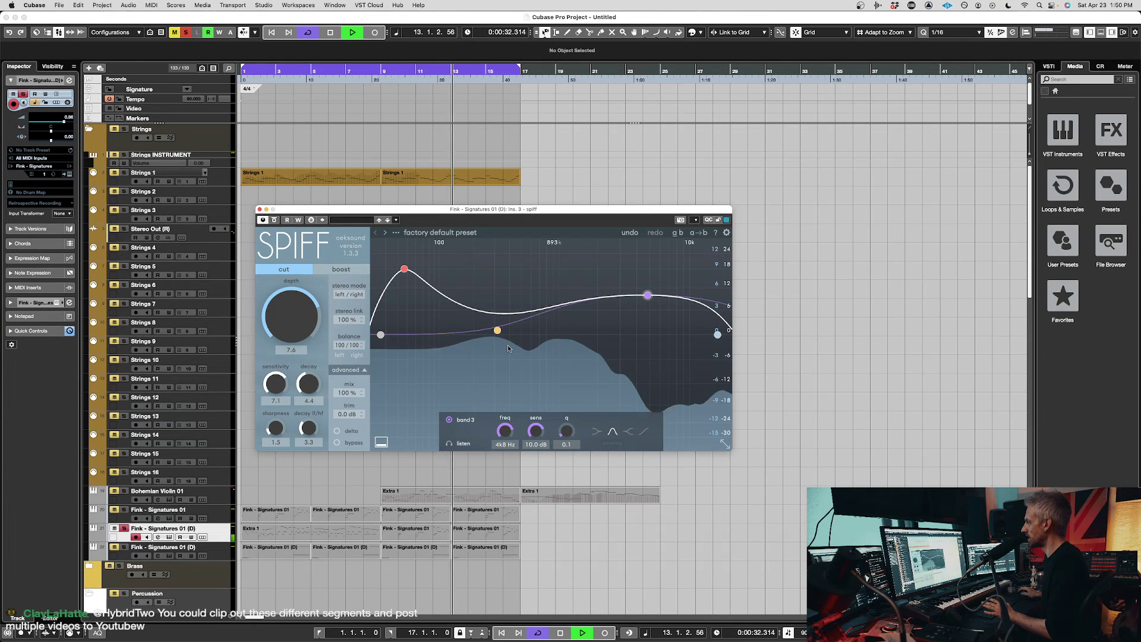
{"action": "left_click_drag", "start_coordinate": [275, 427], "coordinate": [293, 309]}
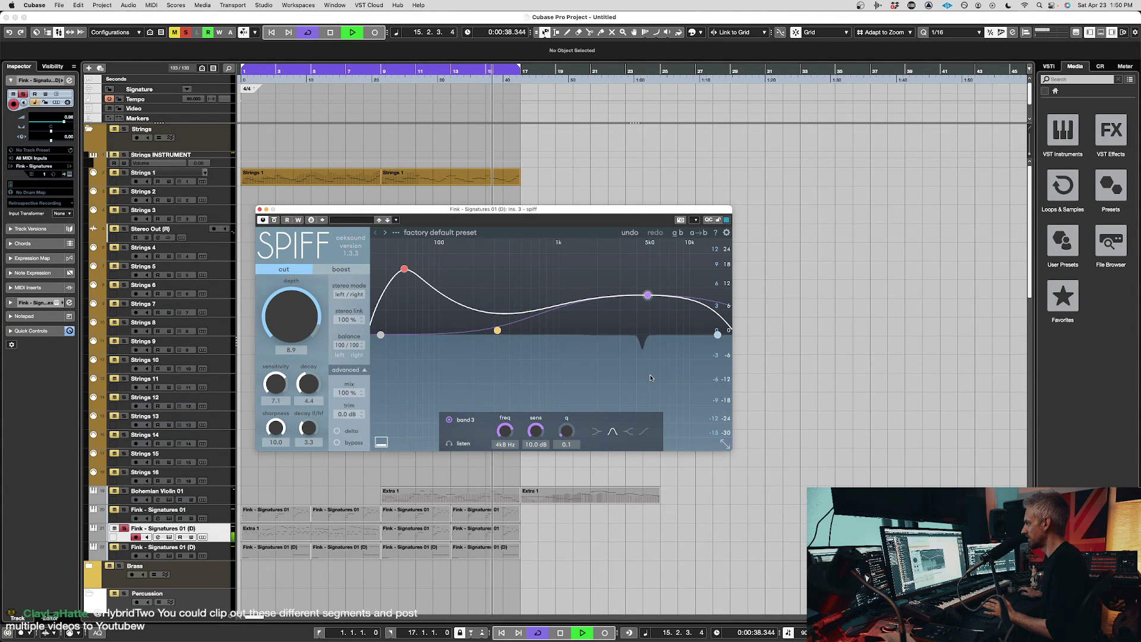
{"action": "left_click_drag", "start_coordinate": [275, 429], "coordinate": [272, 449]}
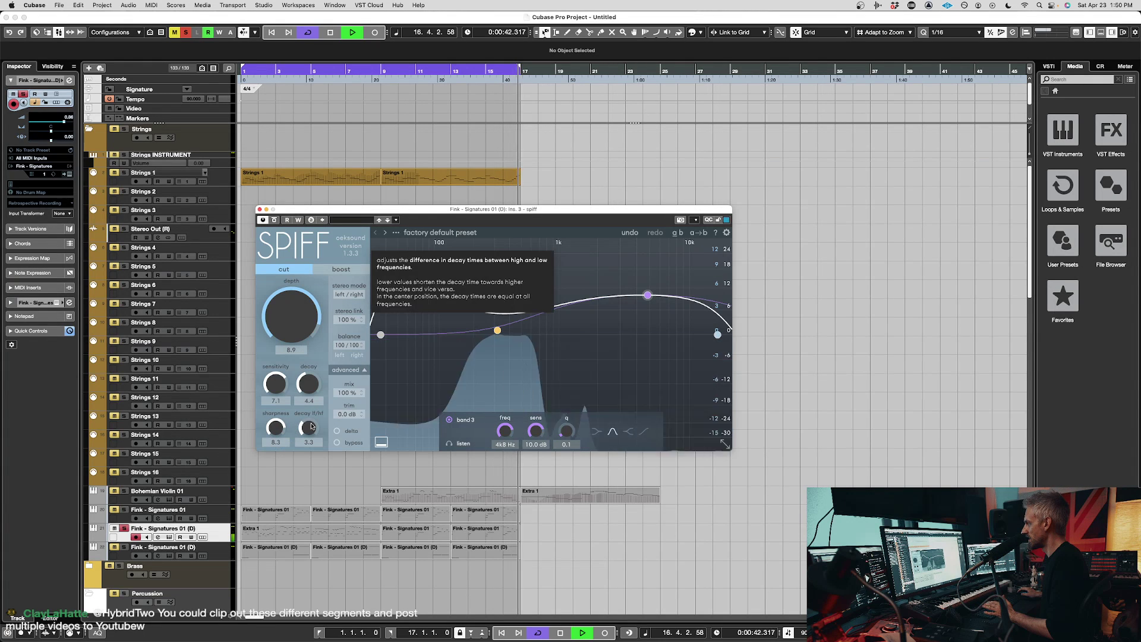
- Try the mix control, read the stereo link explanation, and switch the stereo mode to mid/side
{"action": "left_click_drag", "start_coordinate": [348, 392], "coordinate": [375, 245]}
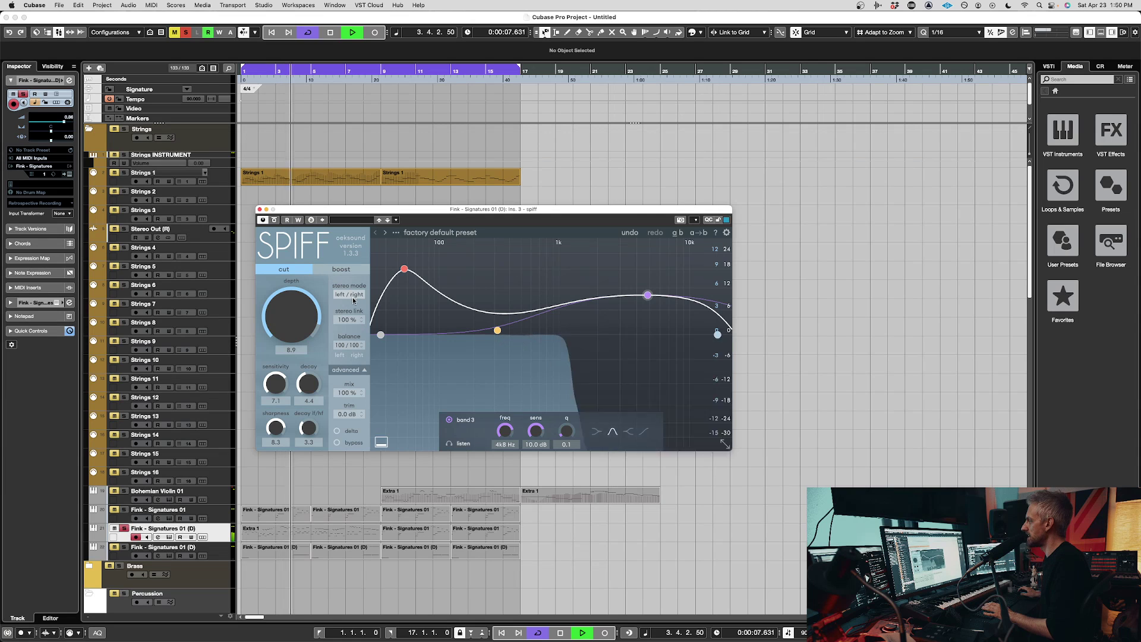
{"action": "mouse_move", "coordinate": [349, 319]}
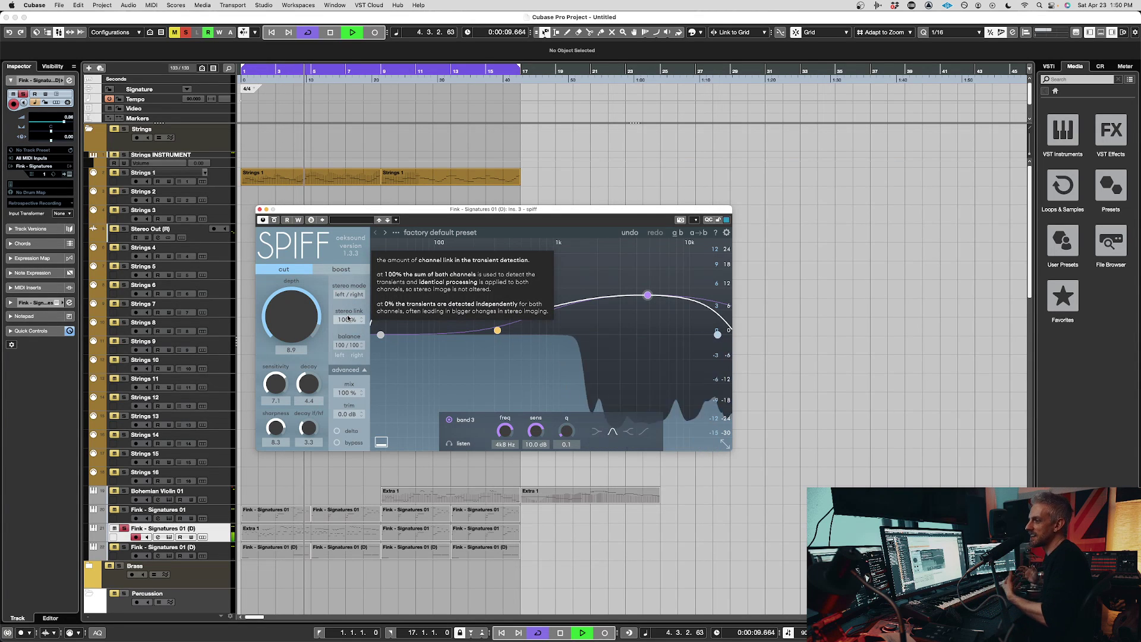
{"action": "left_click", "coordinate": [349, 294]}
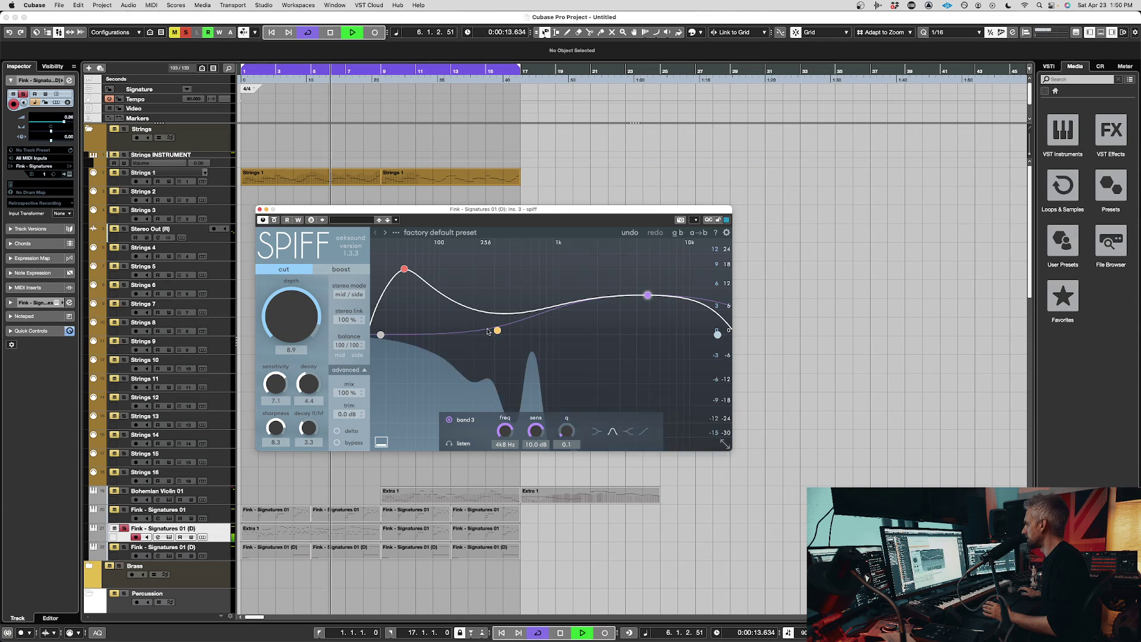
- Move band 2 to about 581 Hz at 0.7 dB and band 3 to about 4.1 kHz at 7.1 dB
{"action": "left_click_drag", "start_coordinate": [497, 331], "coordinate": [528, 331]}
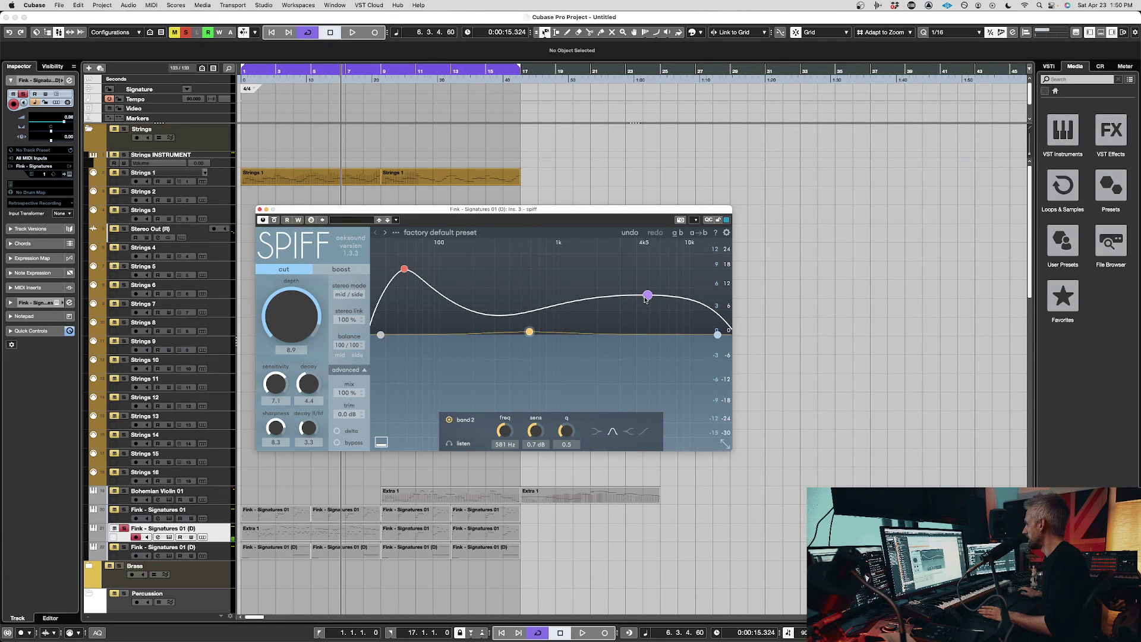
{"action": "left_click_drag", "start_coordinate": [646, 299], "coordinate": [636, 314]}
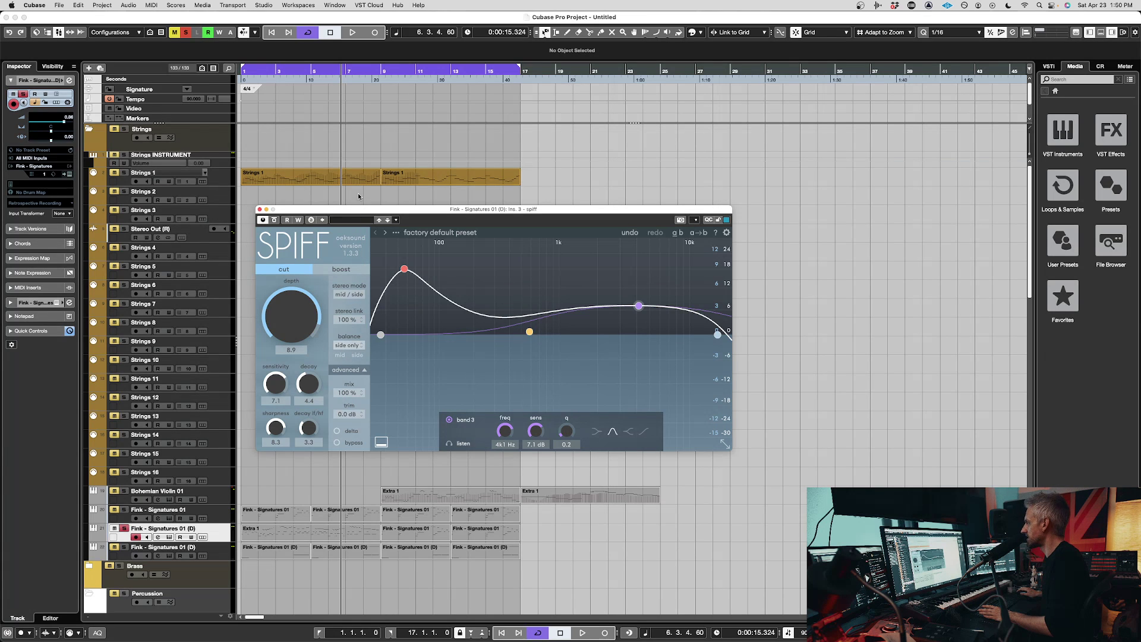
- Try the side-only balance, return the stereo mode to left/right, and move band 1 to about 51 Hz at 13 dB
{"action": "left_click_drag", "start_coordinate": [349, 345], "coordinate": [348, 392]}
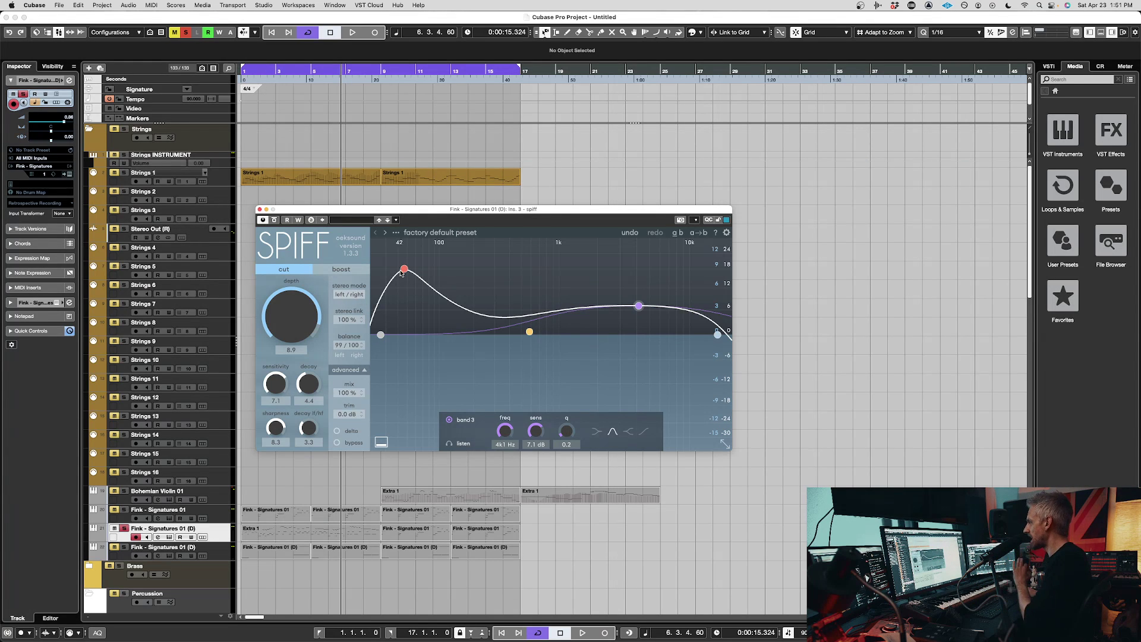
{"action": "left_click_drag", "start_coordinate": [402, 273], "coordinate": [398, 285]}
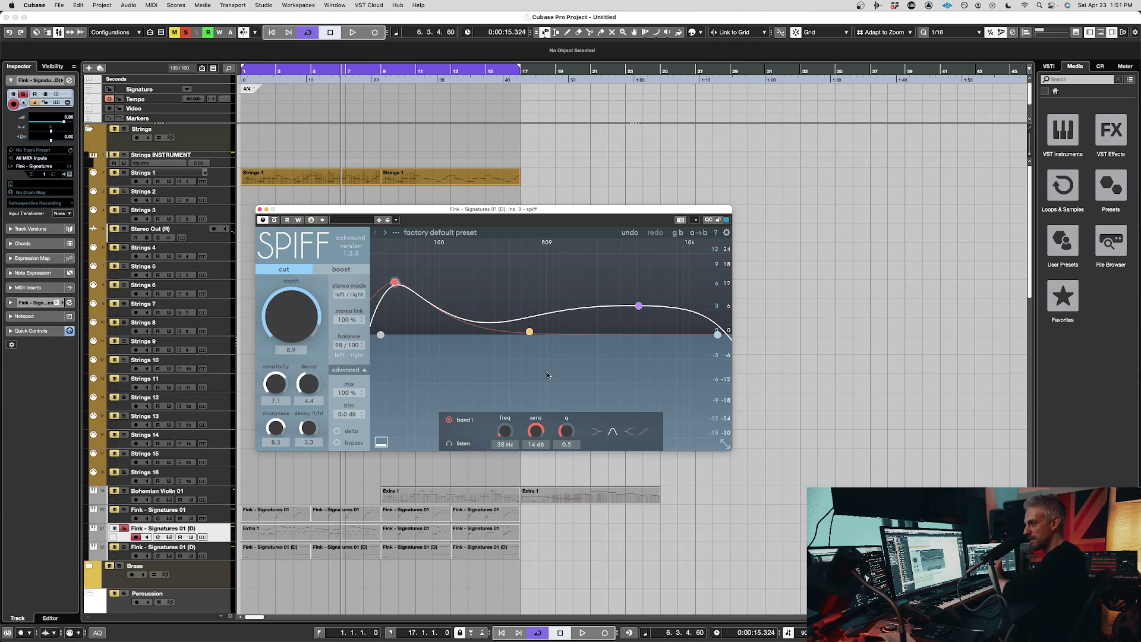
{"action": "left_click_drag", "start_coordinate": [394, 282], "coordinate": [406, 289]}
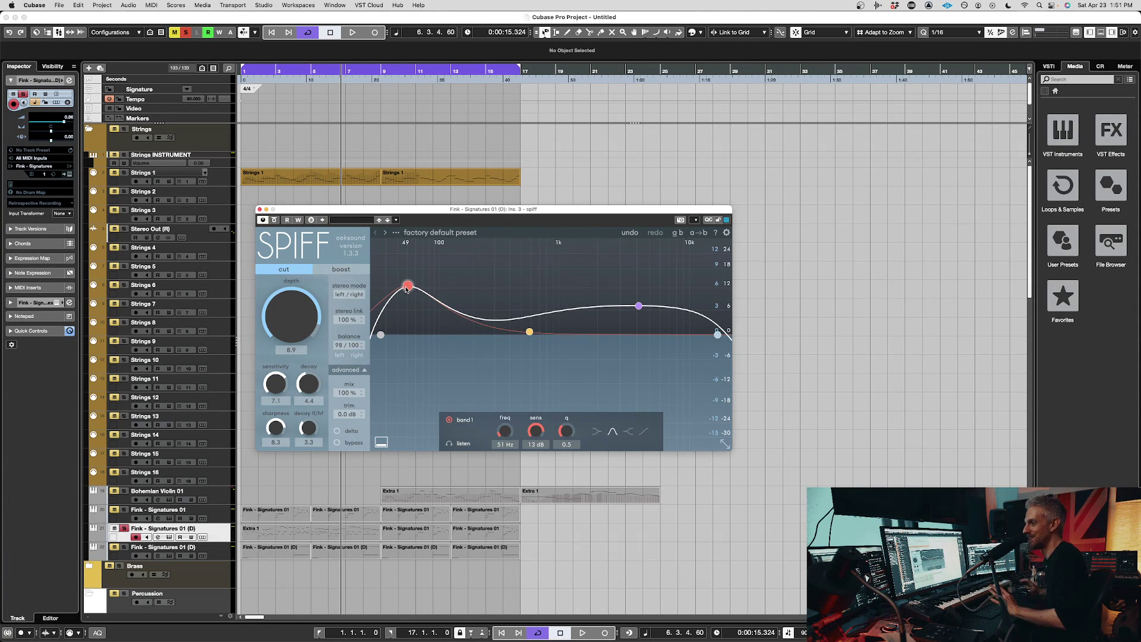